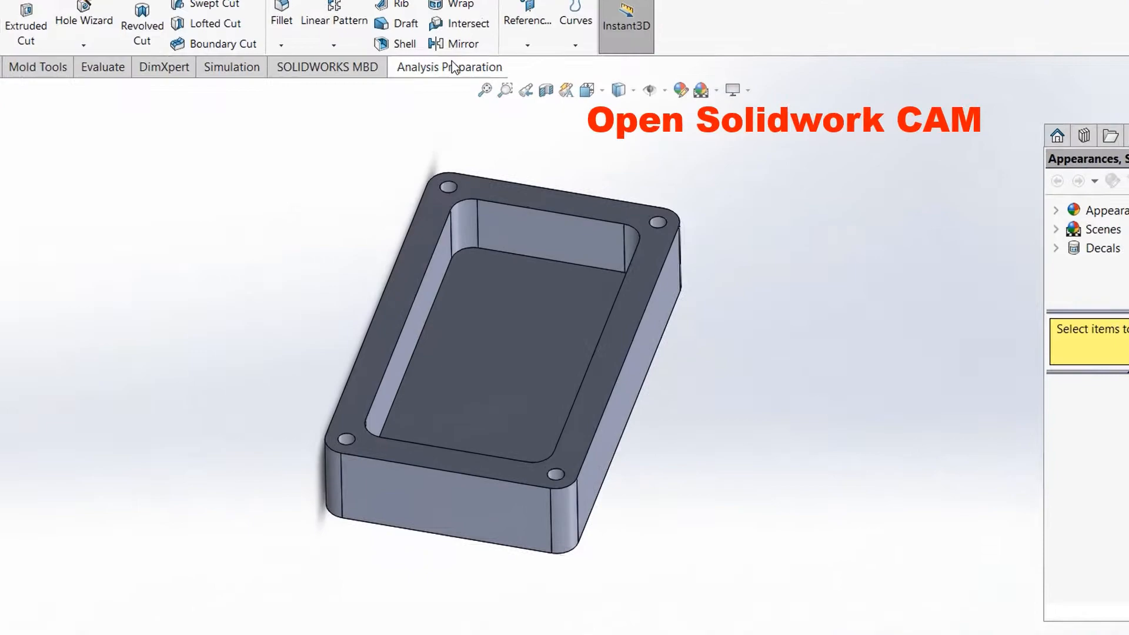
Enable the SOLIDWORKS CAM command set and bring up its tools for the part.
click(528, 367)
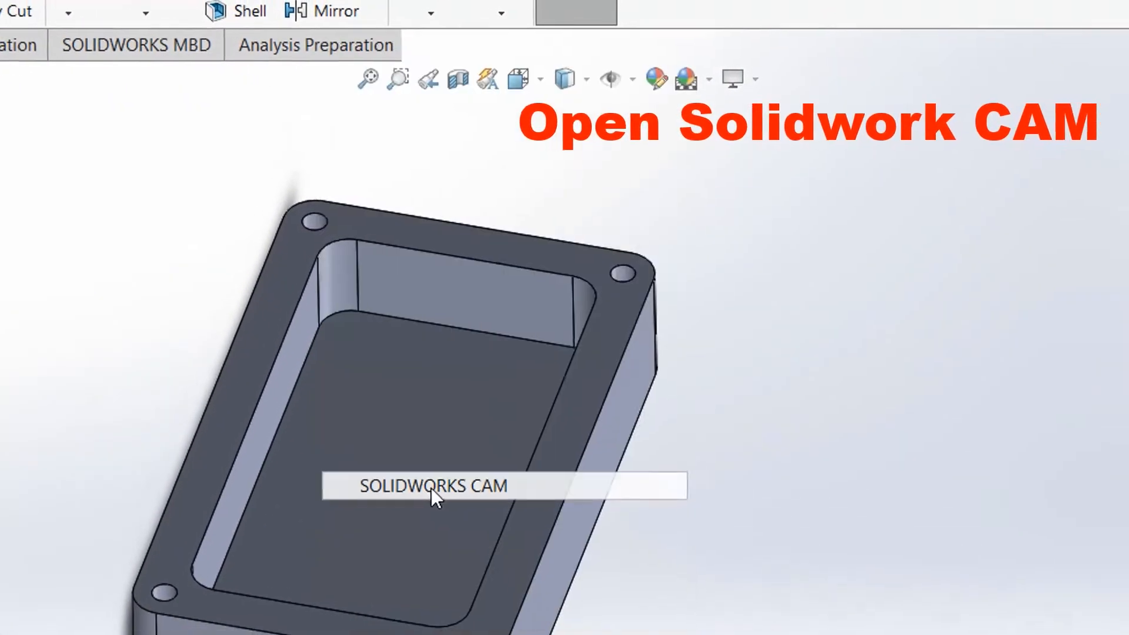
click(432, 487)
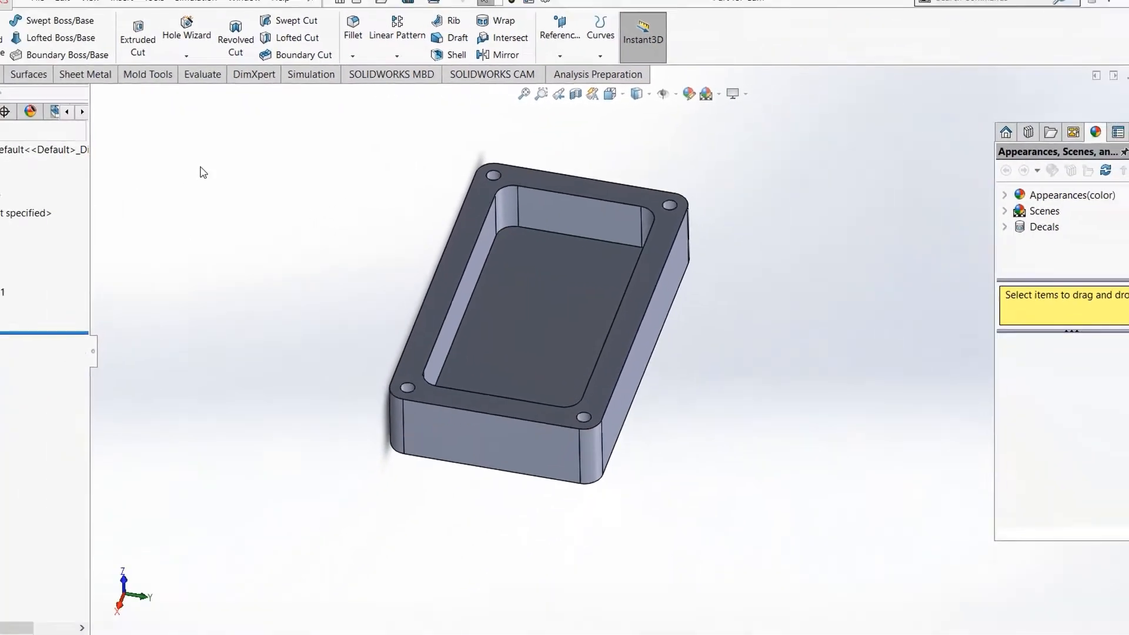
click(492, 74)
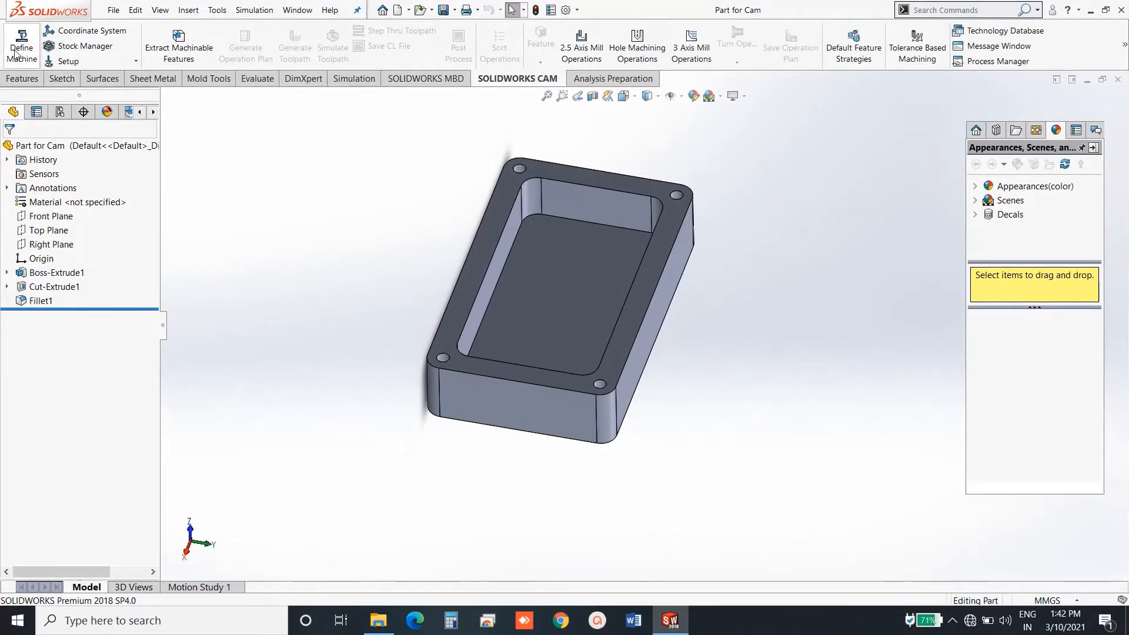
Define the milling machine, keeping Mill - Inch as the active machine.
click(17, 50)
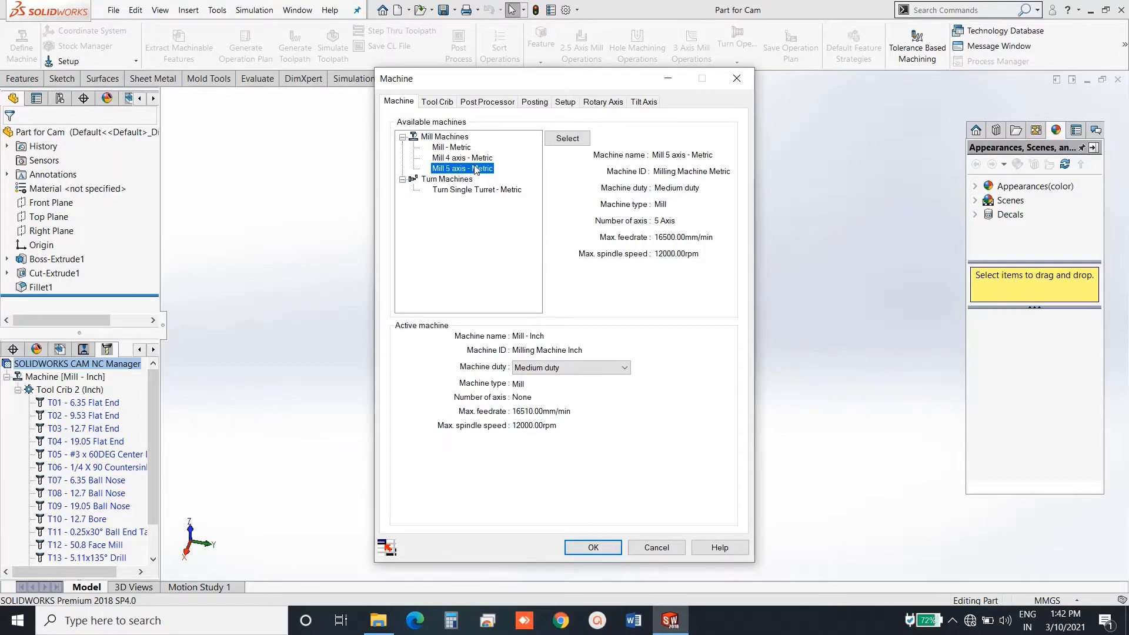
click(593, 548)
Create a user-defined fixture coordinate system with its origin on a stock bounding box vertex.
middle_drag(541, 518, 454, 554)
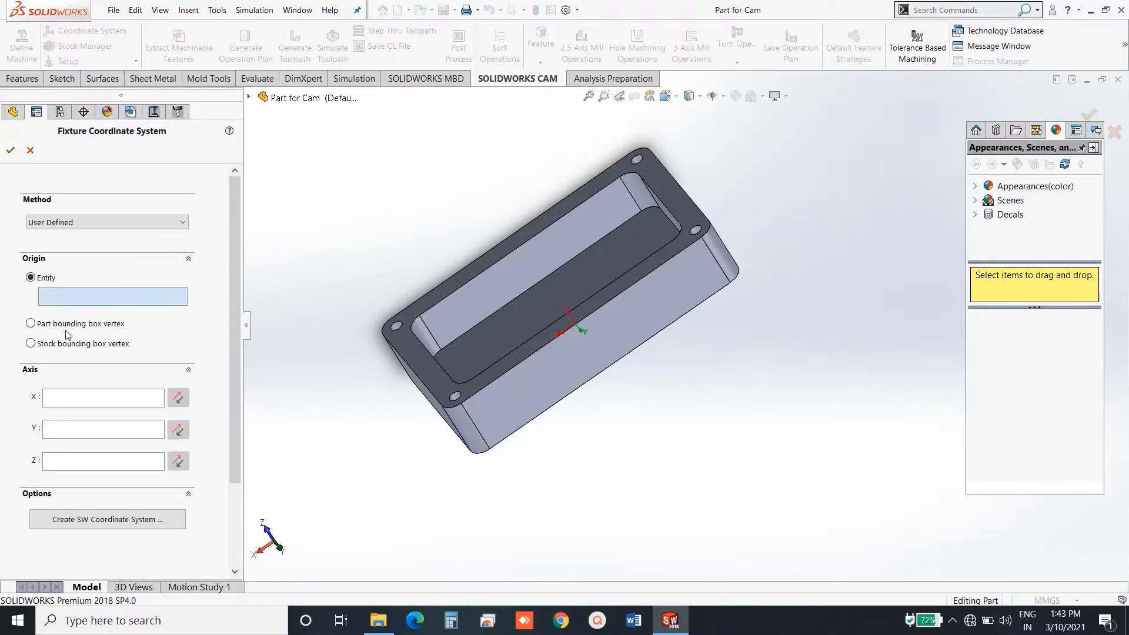
click(31, 344)
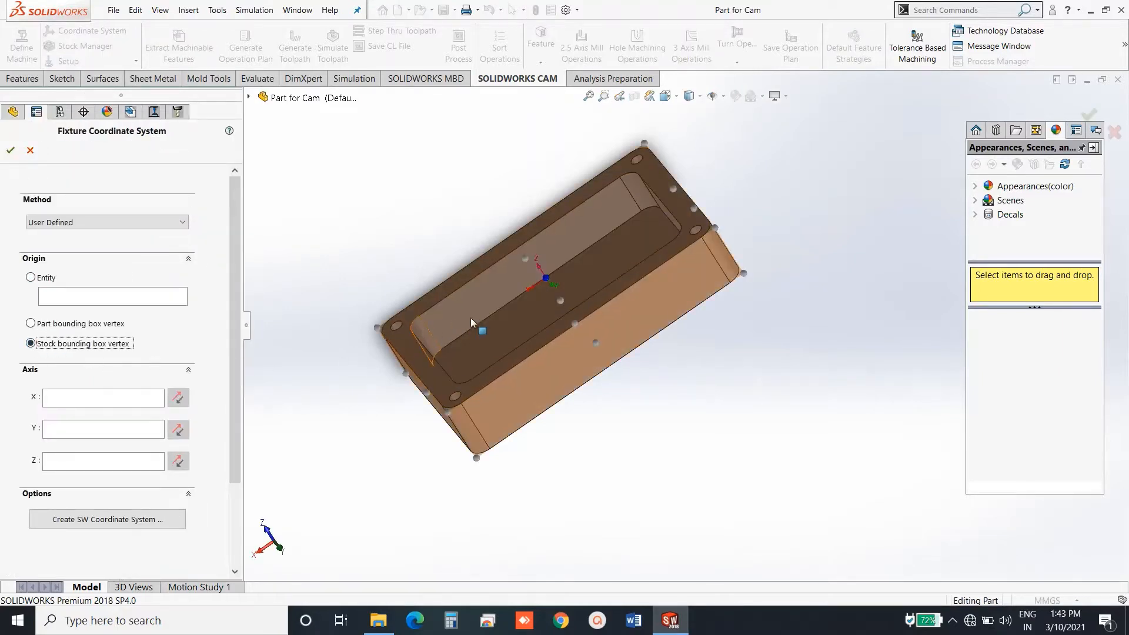
middle_drag(618, 354, 594, 437)
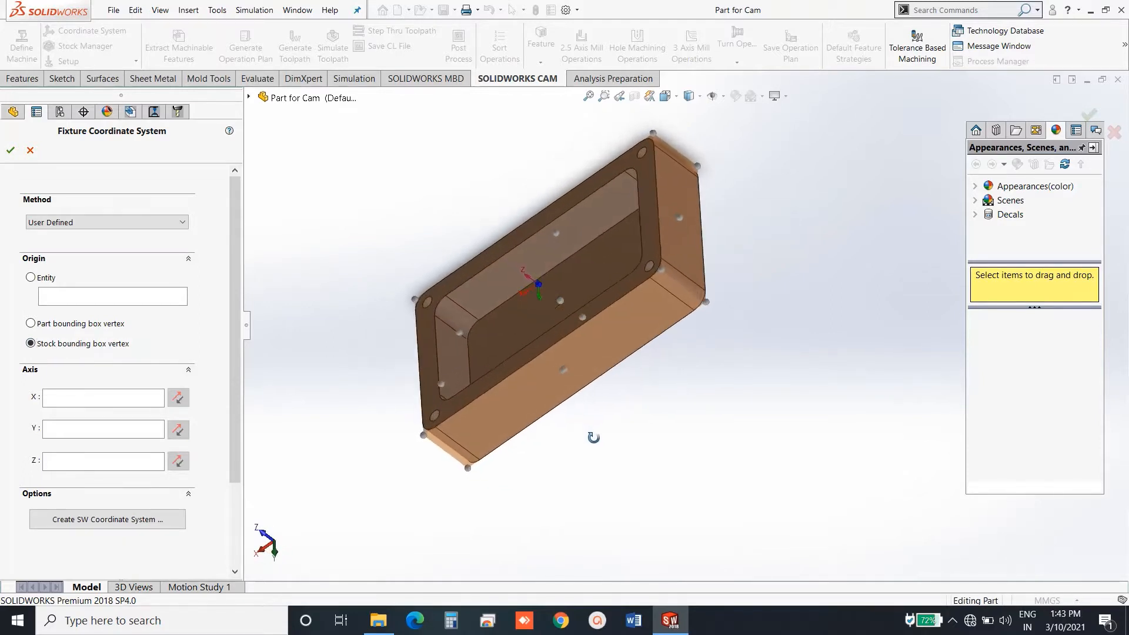
click(11, 151)
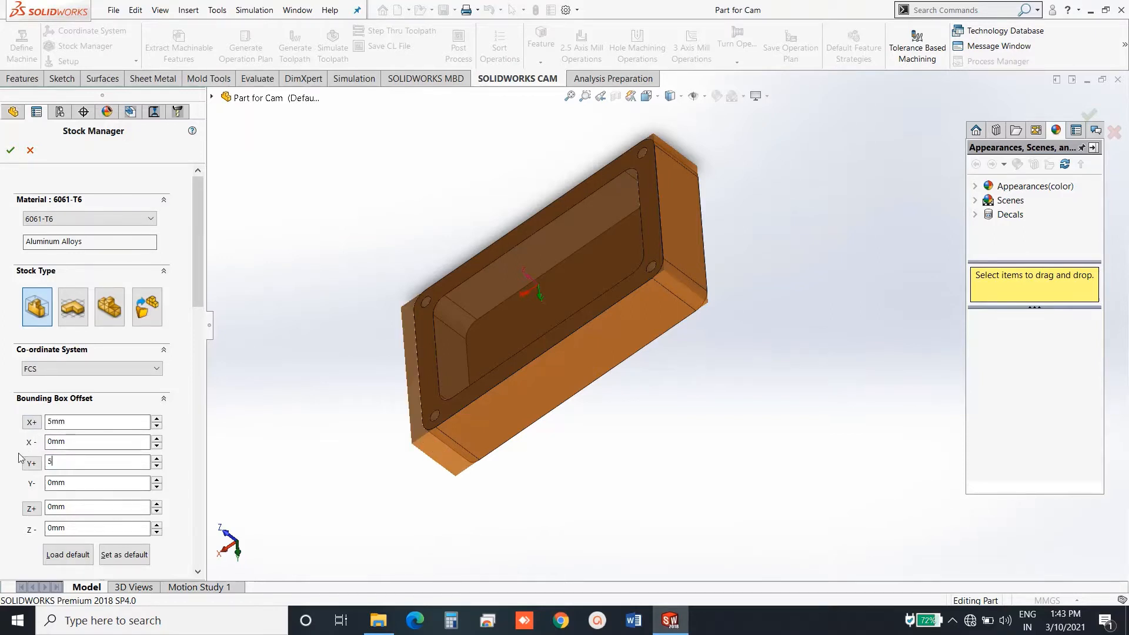
Define bounding box stock around the part with a 5 mm offset in X+, X-, Y+, Y-, Z+ and Z-.
middle_drag(304, 356, 366, 442)
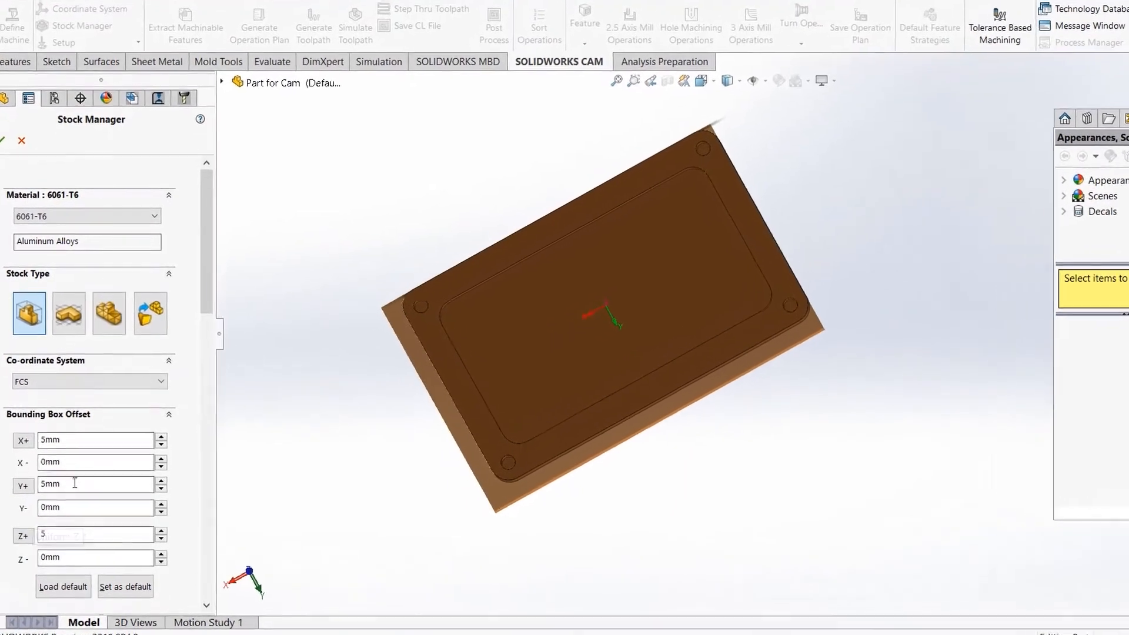
click(70, 462)
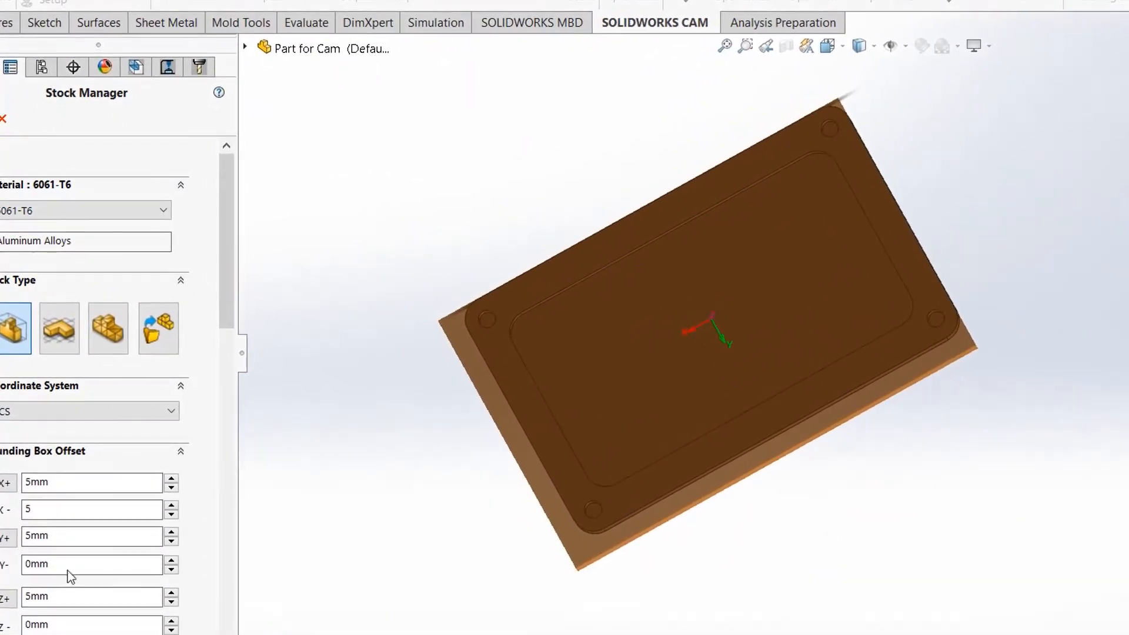
click(25, 563)
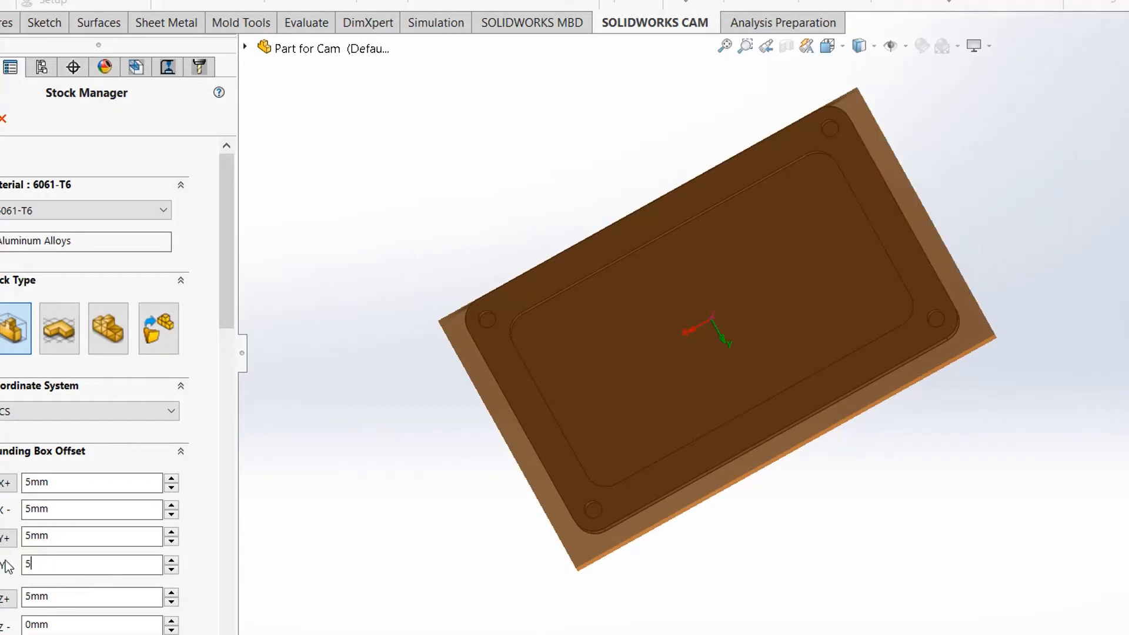
click(58, 623)
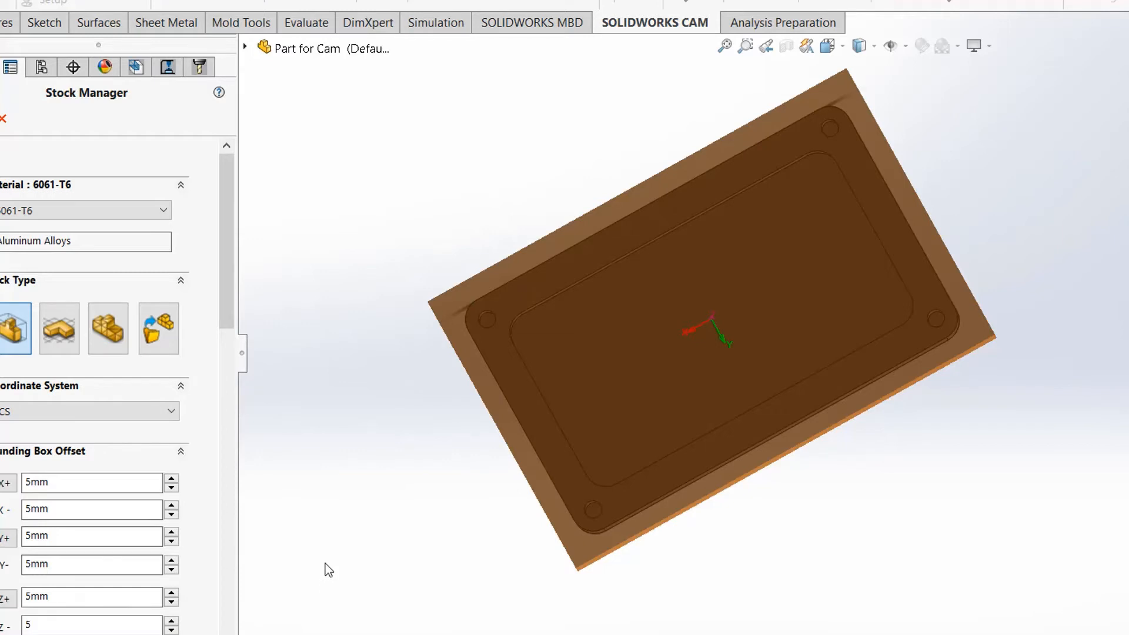
middle_drag(326, 563, 315, 308)
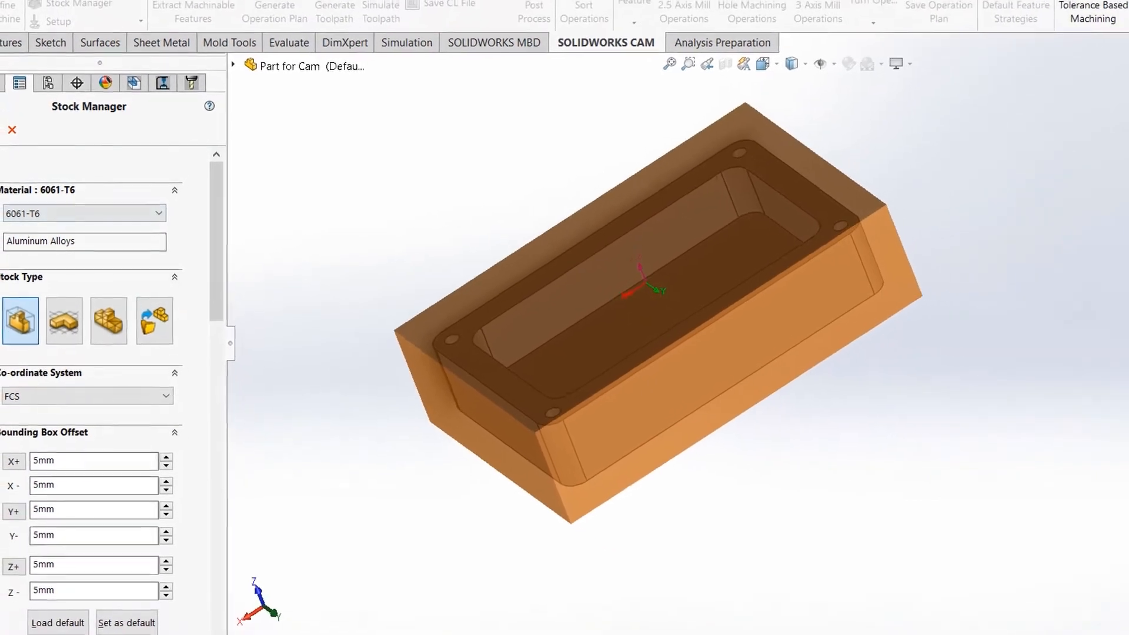
click(4, 136)
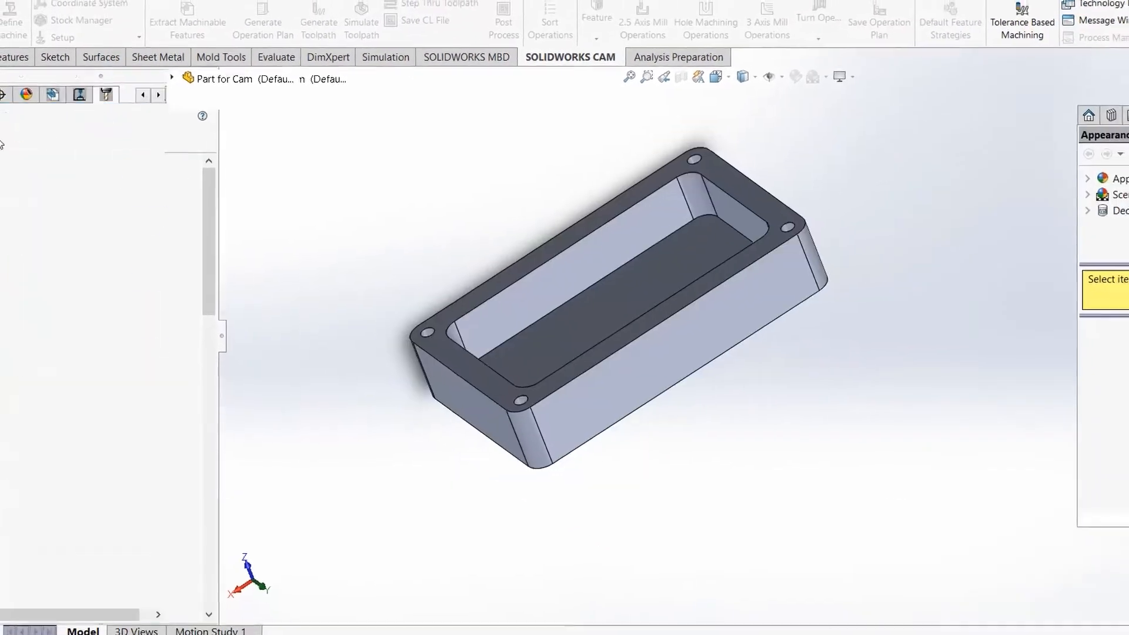
Create a mill setup using the part's top rim face as the direction entity.
middle_drag(414, 234, 361, 261)
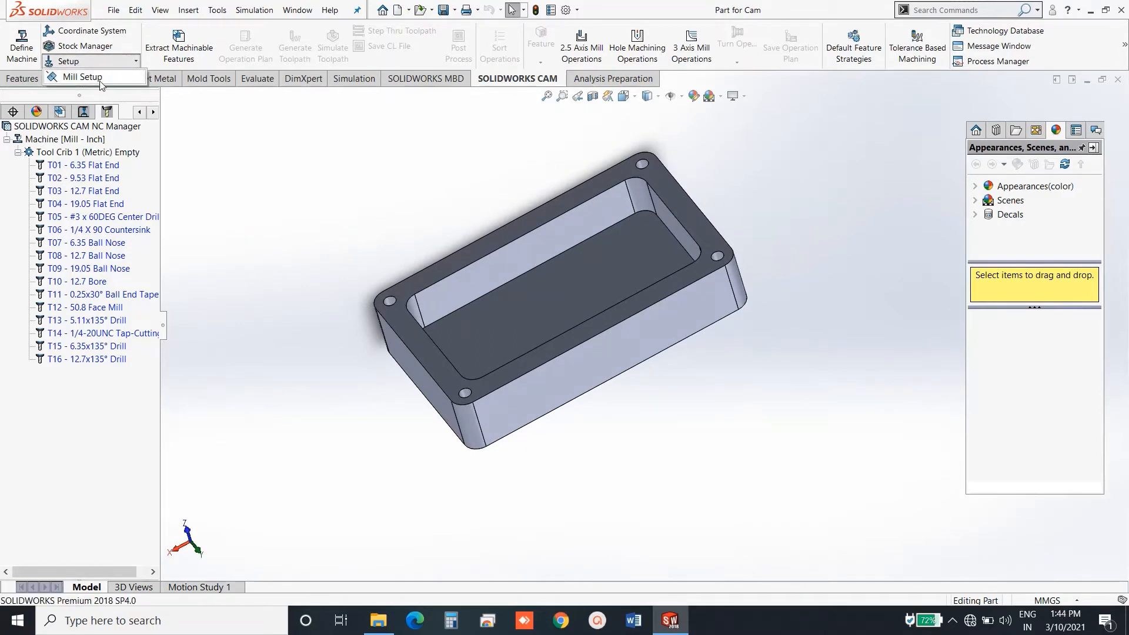
click(101, 83)
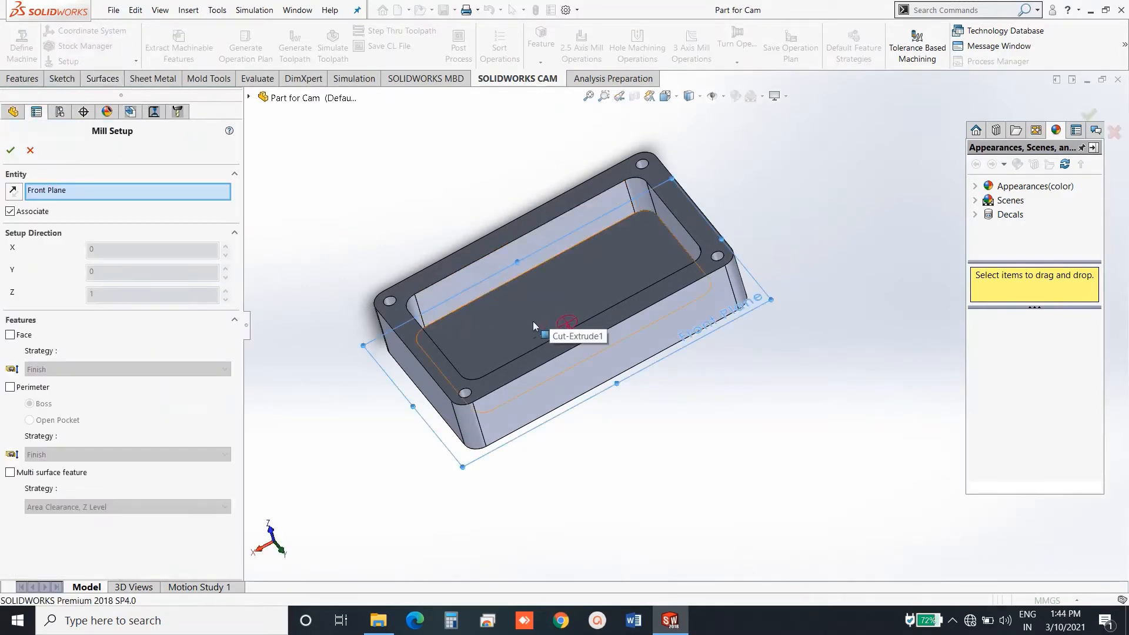
click(546, 382)
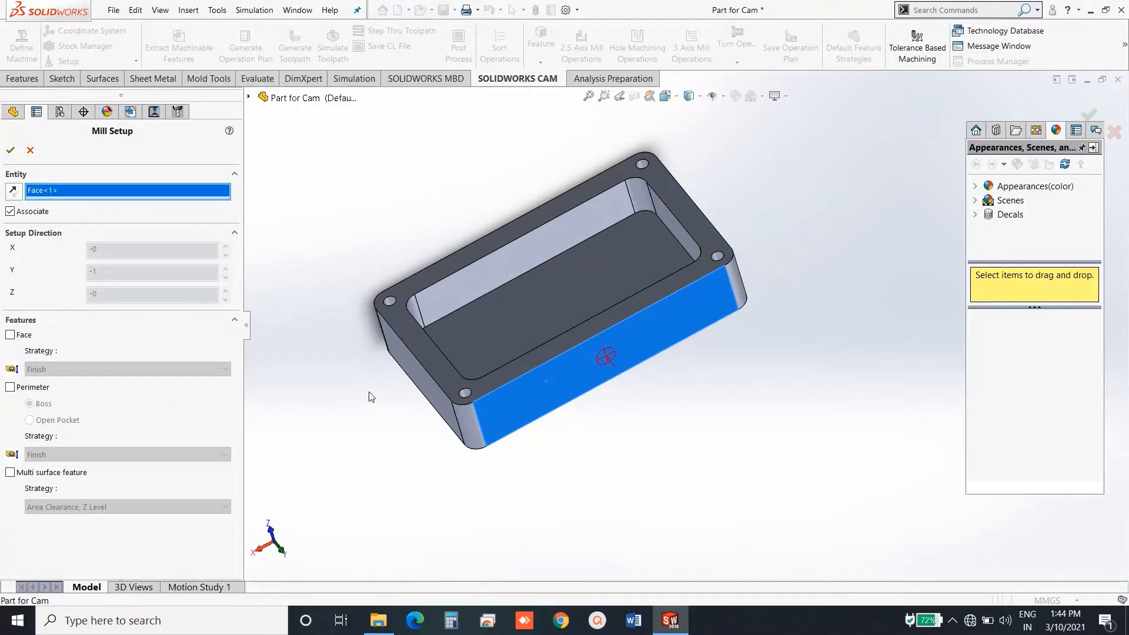
click(462, 291)
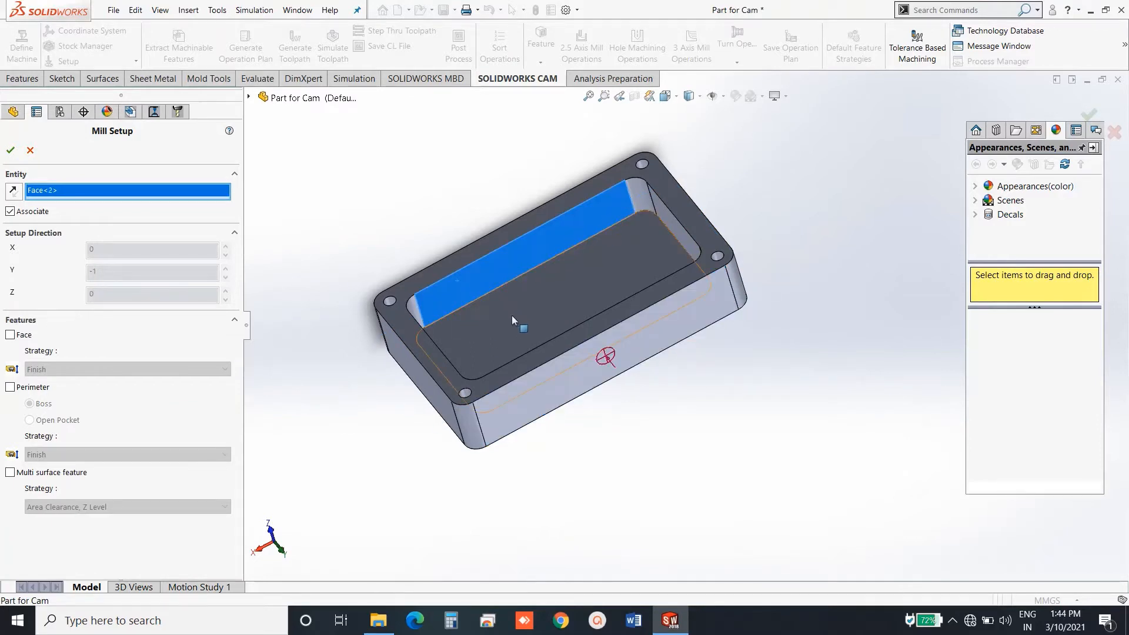
click(415, 285)
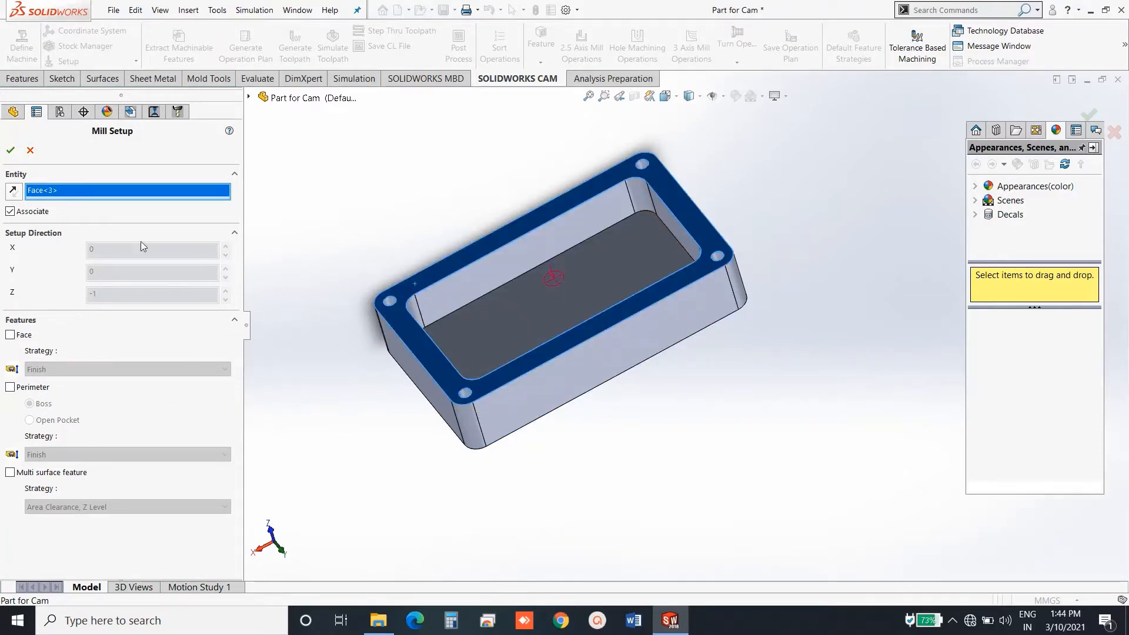
click(11, 150)
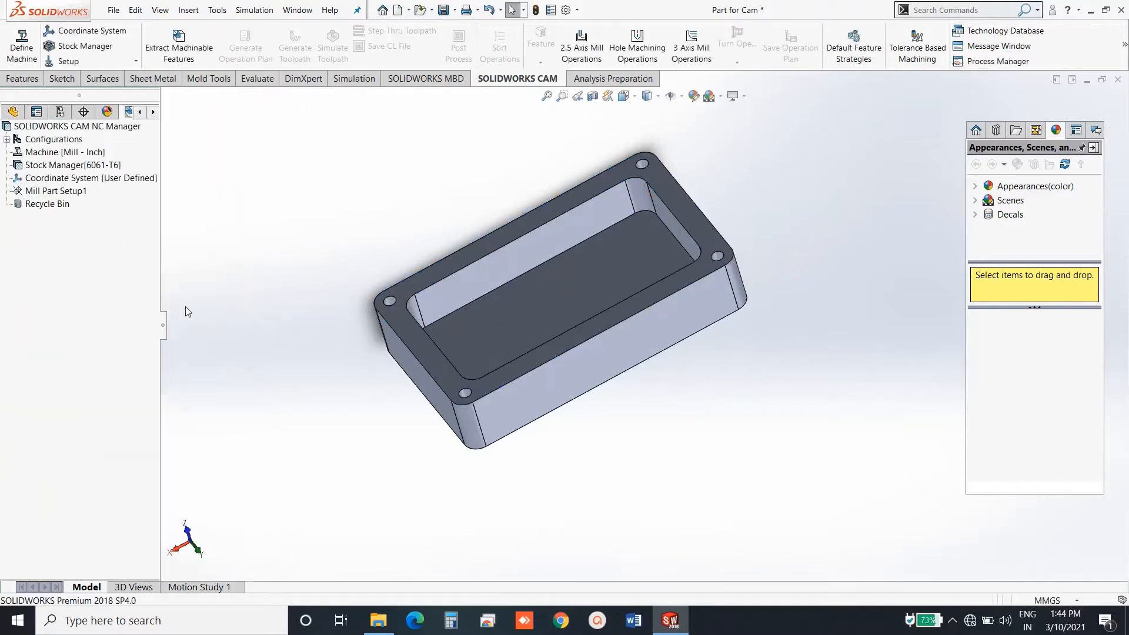
Extract the part's machinable features and generate an operation plan for them.
click(177, 56)
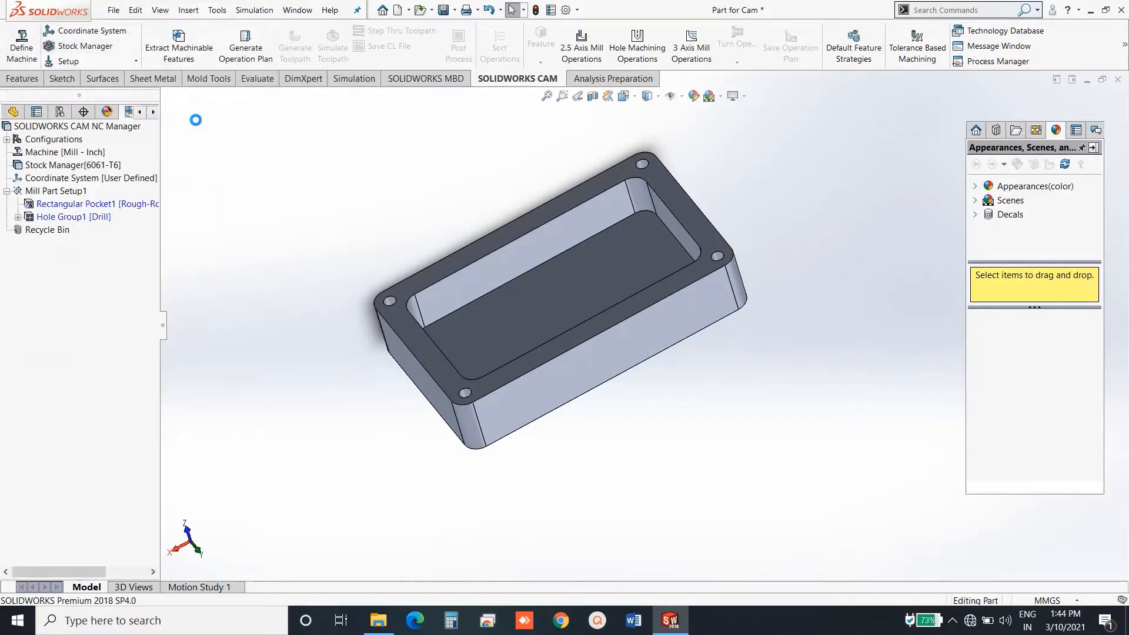
click(233, 56)
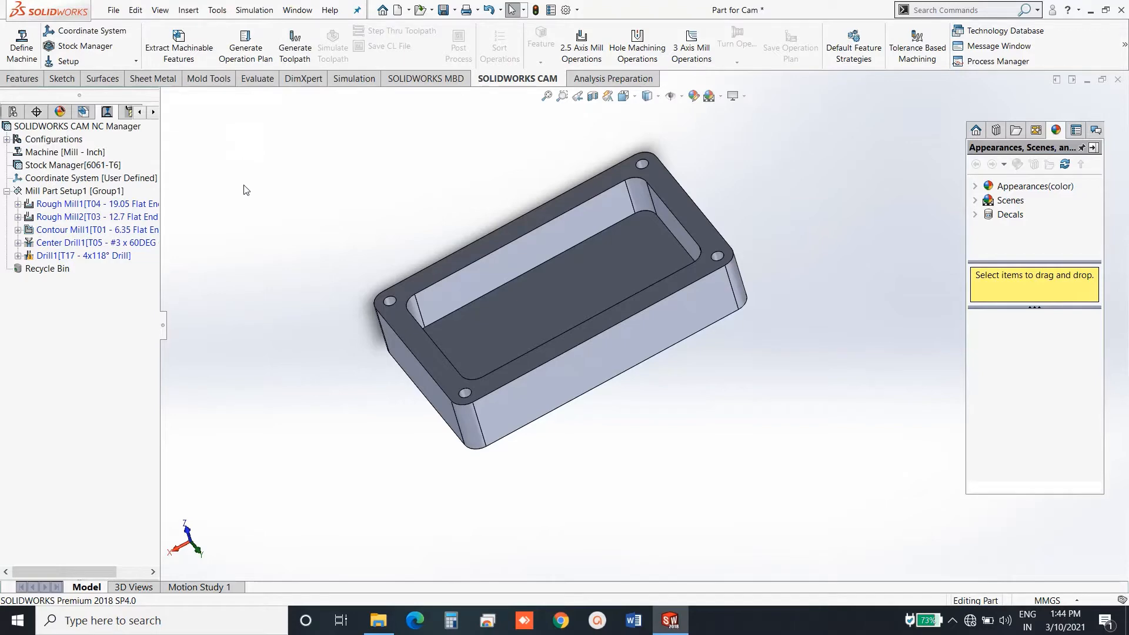
Generate the toolpaths for all planned operations and simulate the material removal through to the end.
click(291, 61)
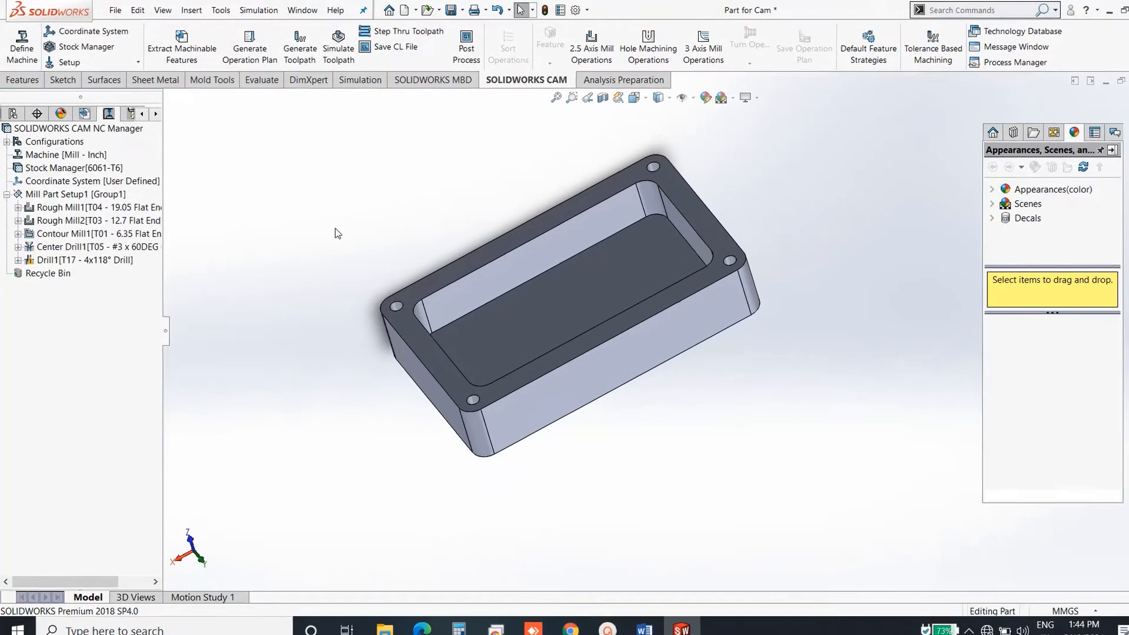
click(365, 54)
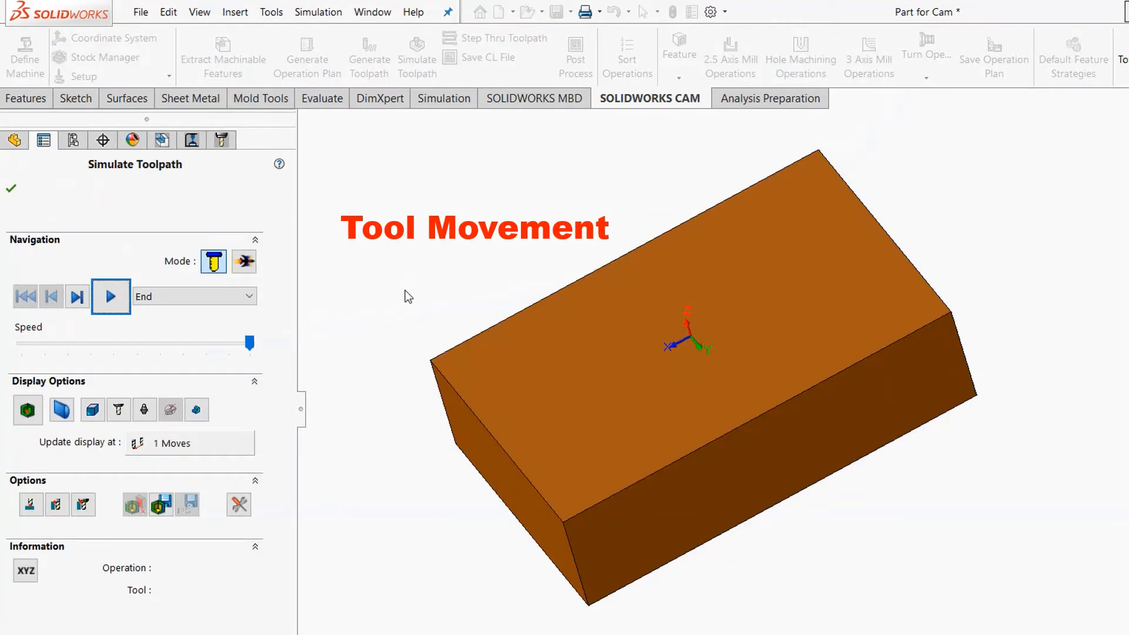
click(108, 304)
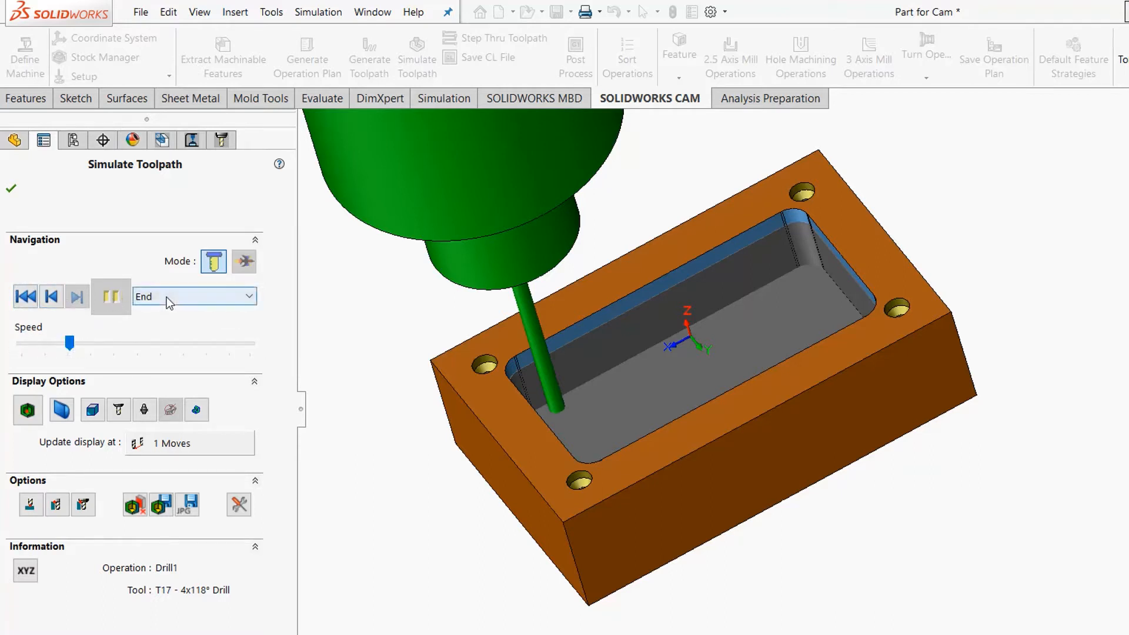
click(11, 189)
Replay the toolpath simulation to the end, raising the playback speed while it runs.
click(417, 56)
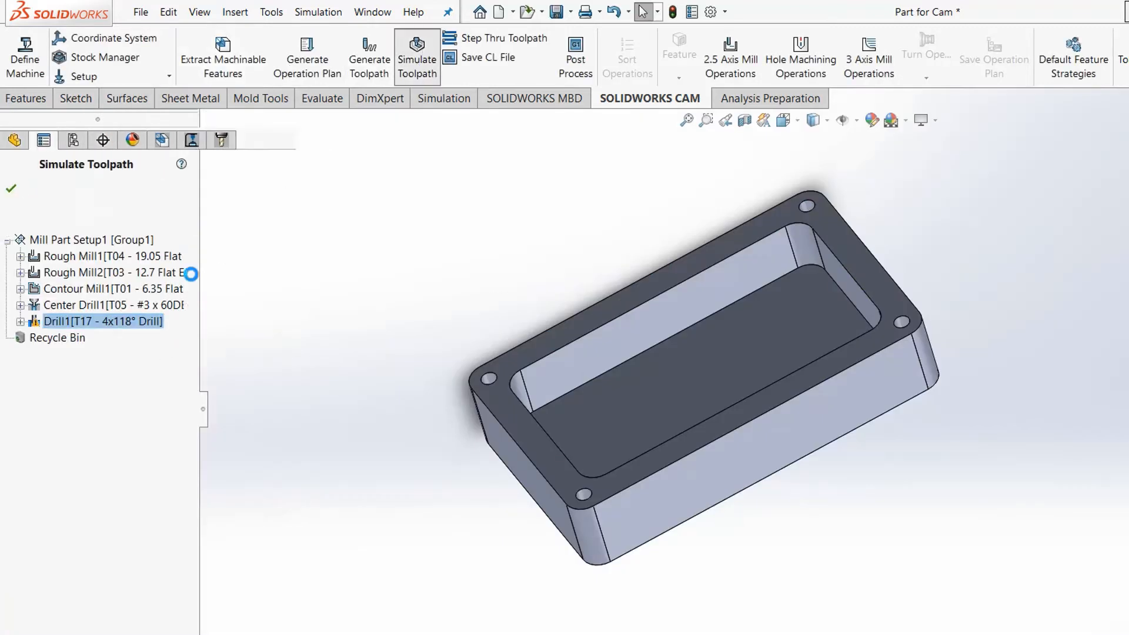
click(110, 298)
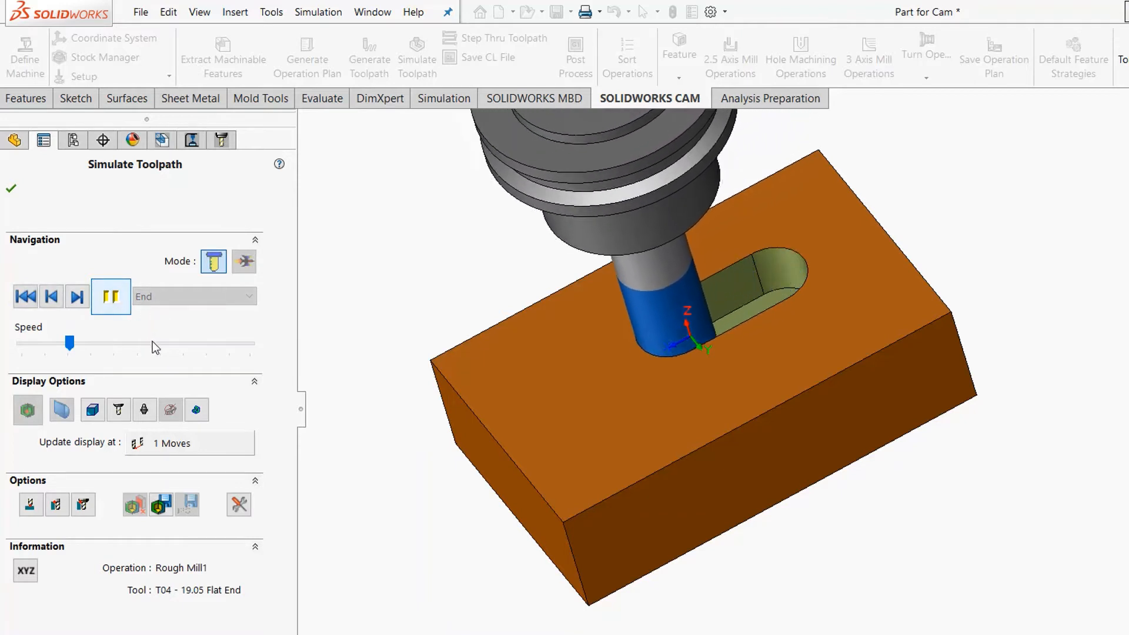
click(93, 347)
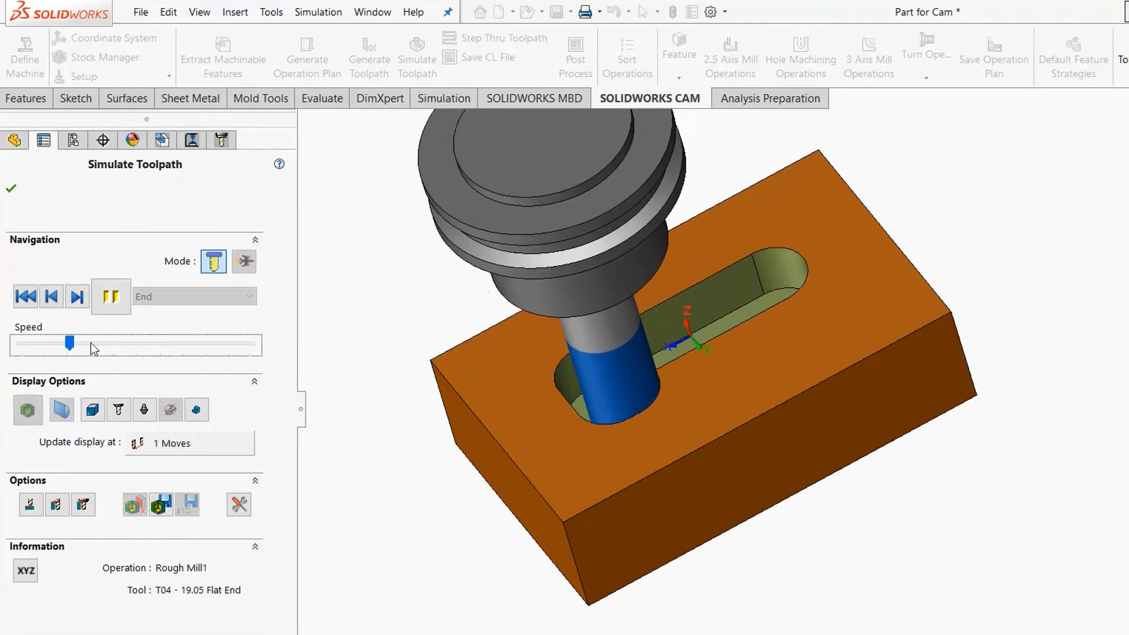
click(148, 344)
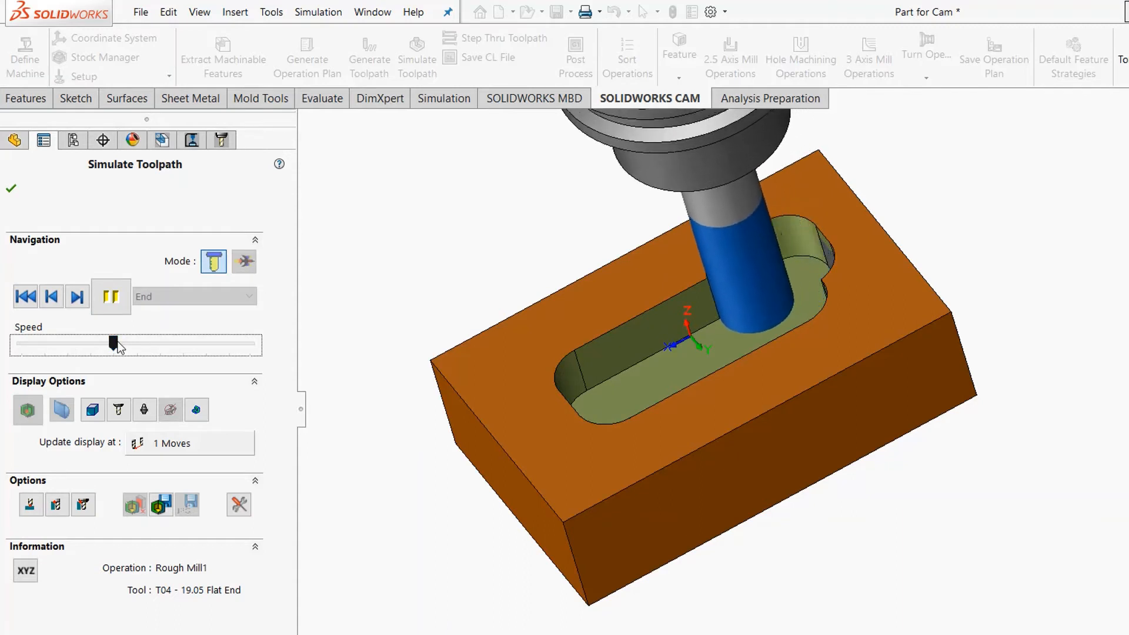
click(162, 346)
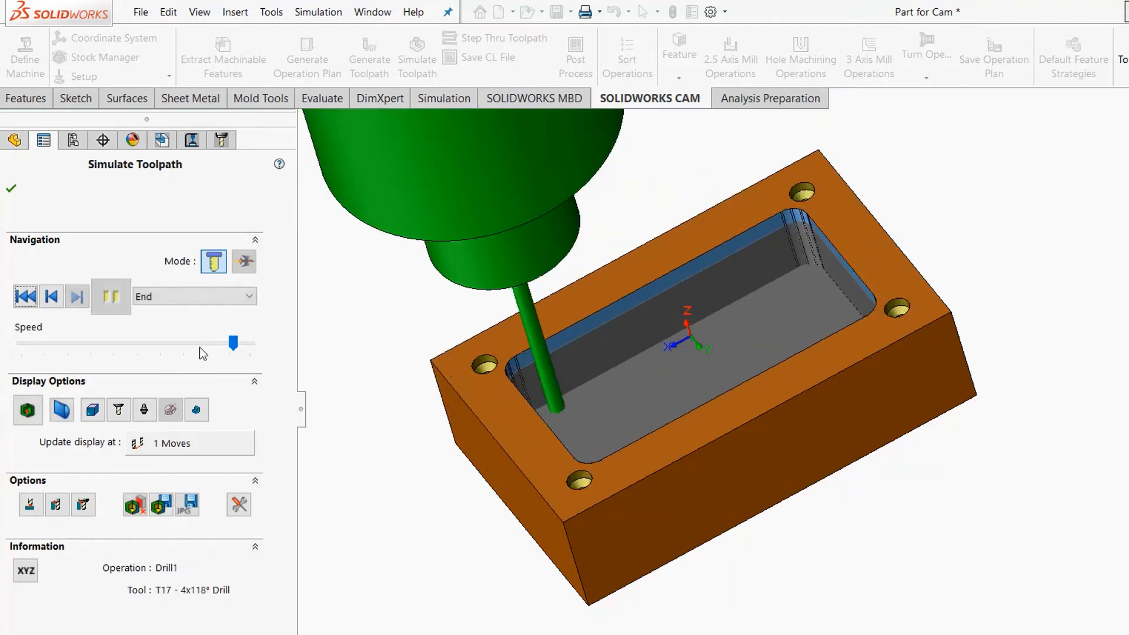
click(12, 190)
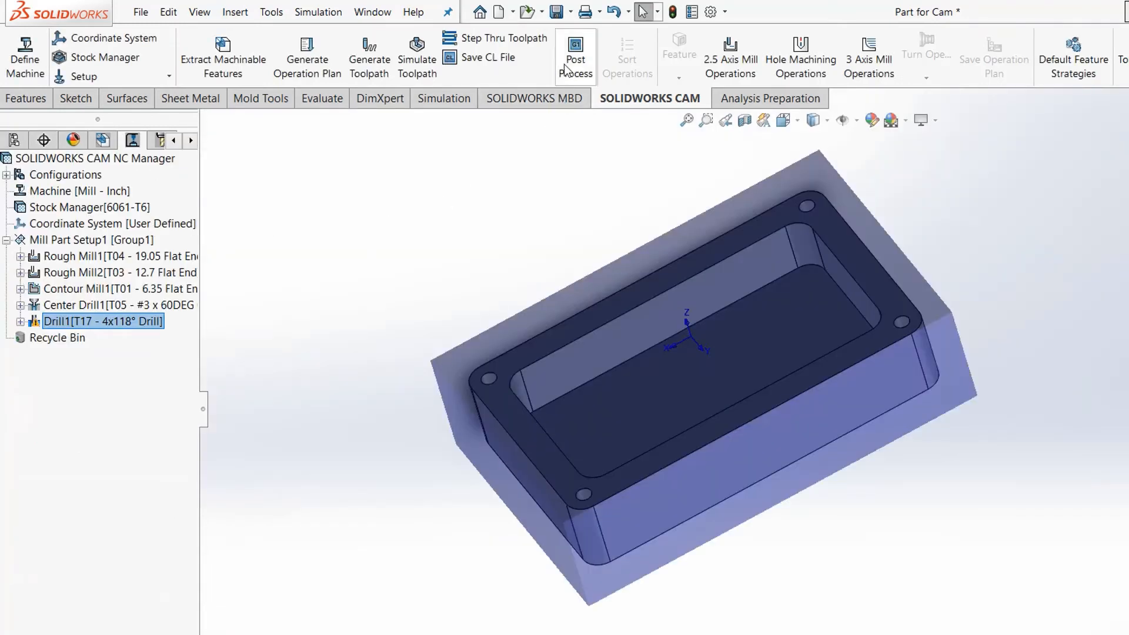
Step through the toolpaths to the end at increased playback speed to examine the tool moves.
click(509, 43)
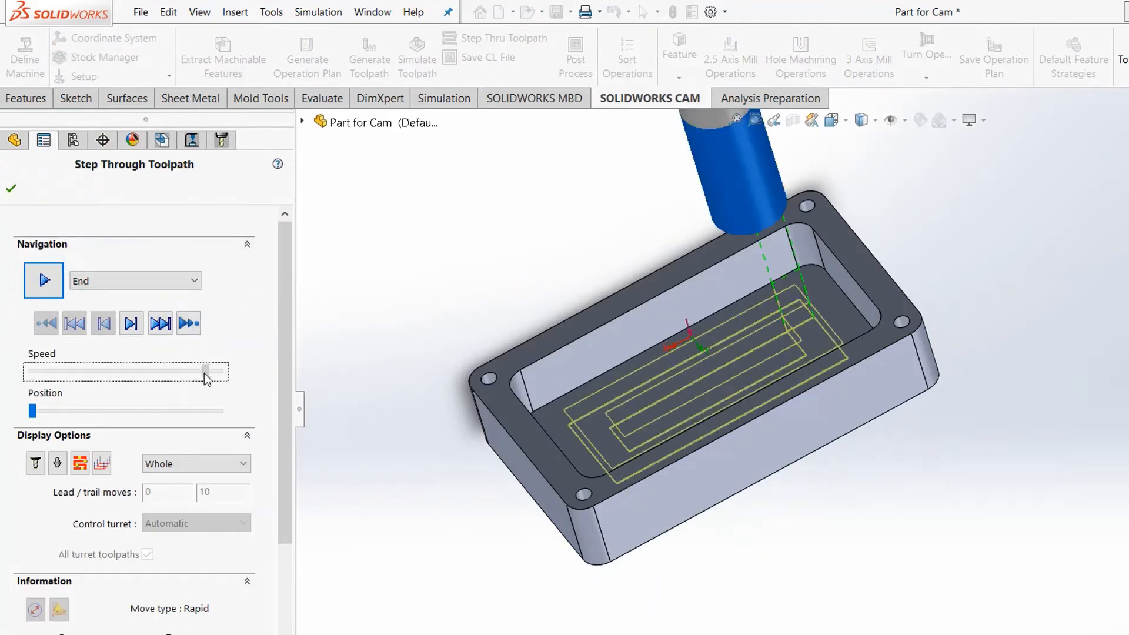
click(57, 287)
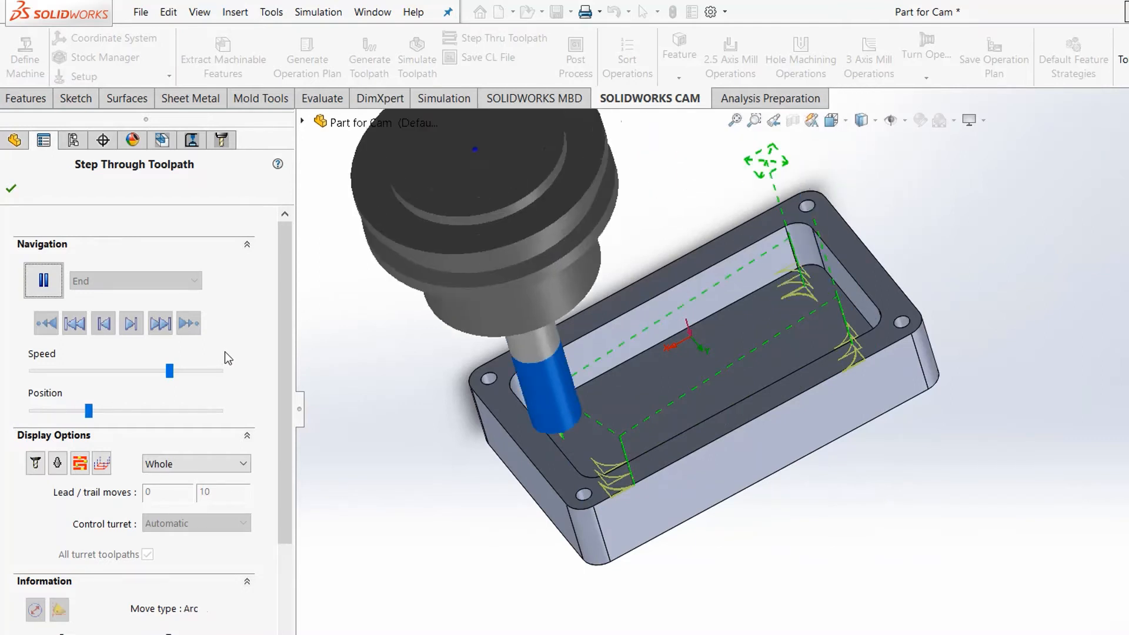
click(212, 370)
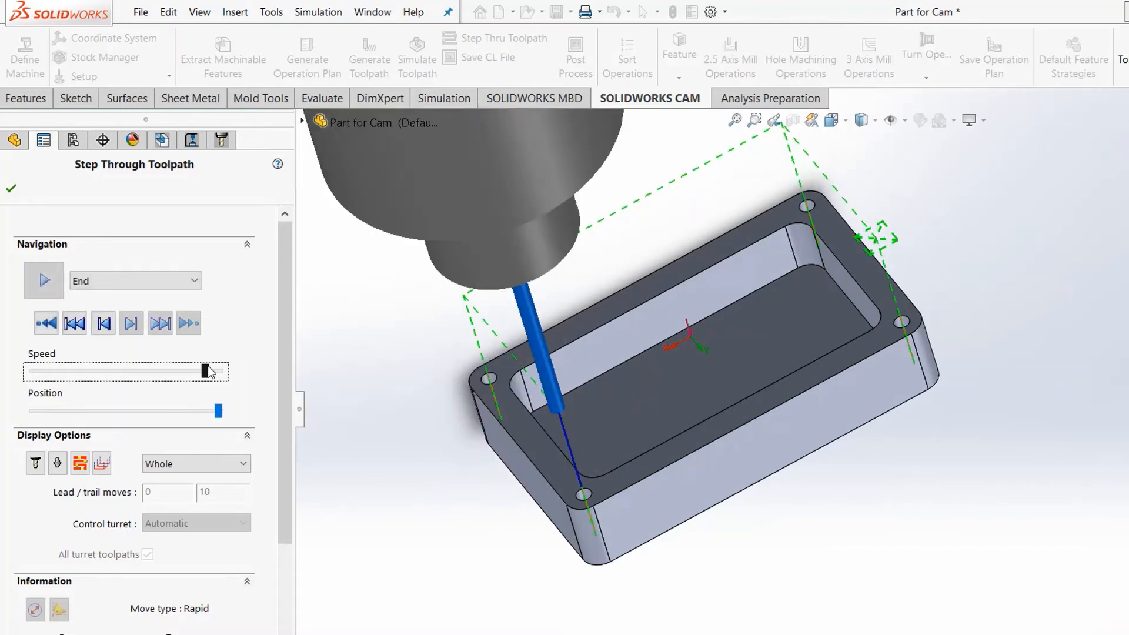
click(8, 194)
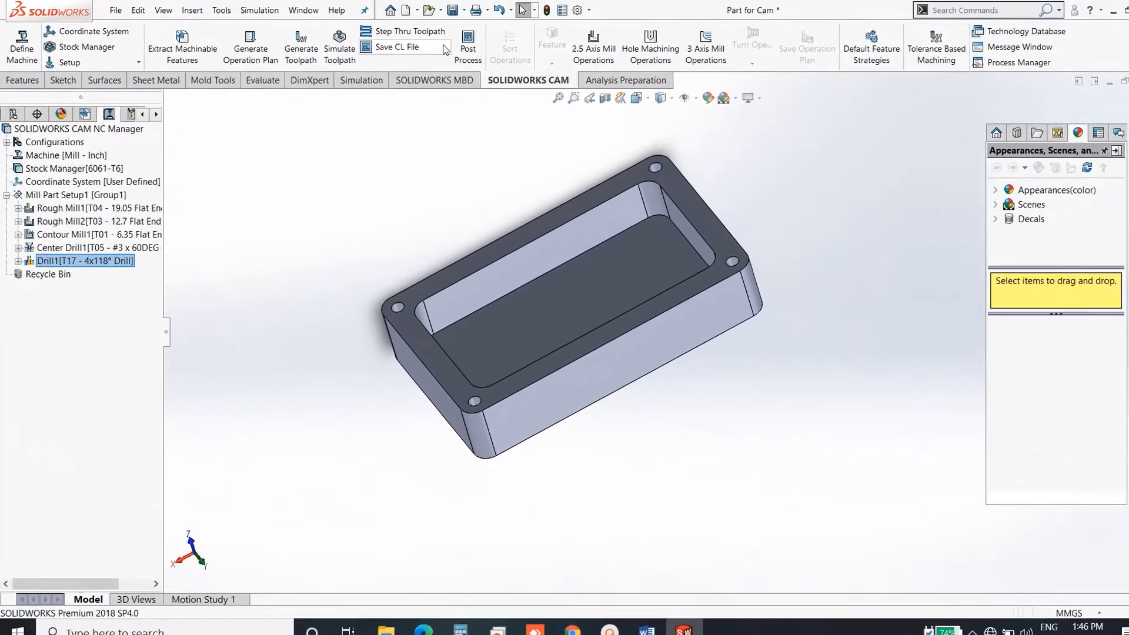
Start post-processing the operations, saving the output as "Part for Cam NC" in the Solidworks CAM folder on the Desktop.
click(467, 46)
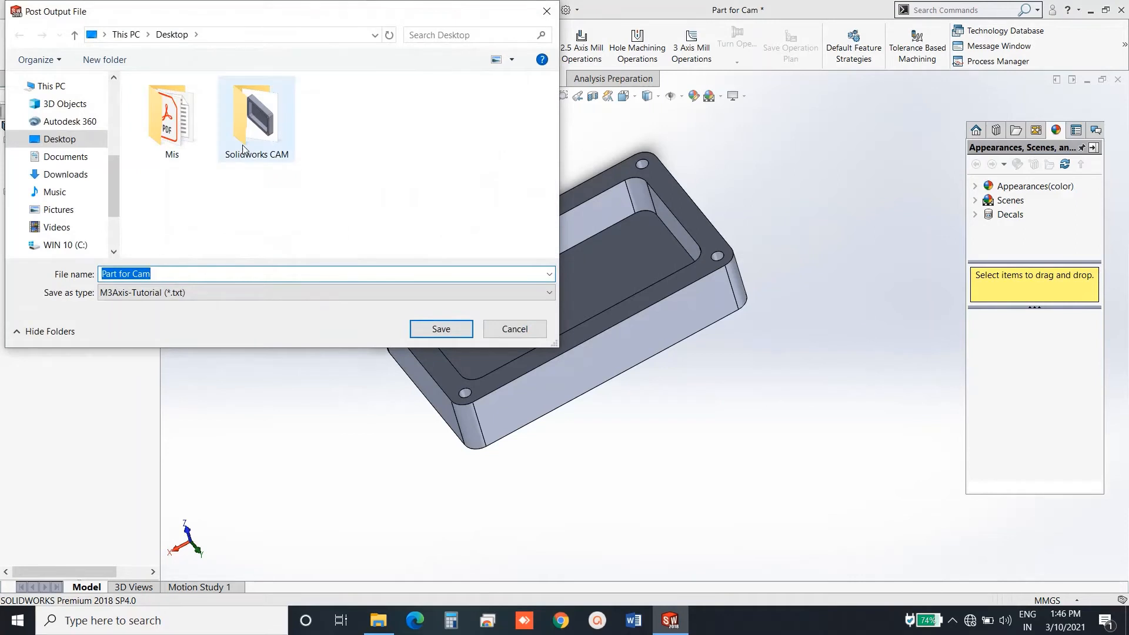
double_click(243, 148)
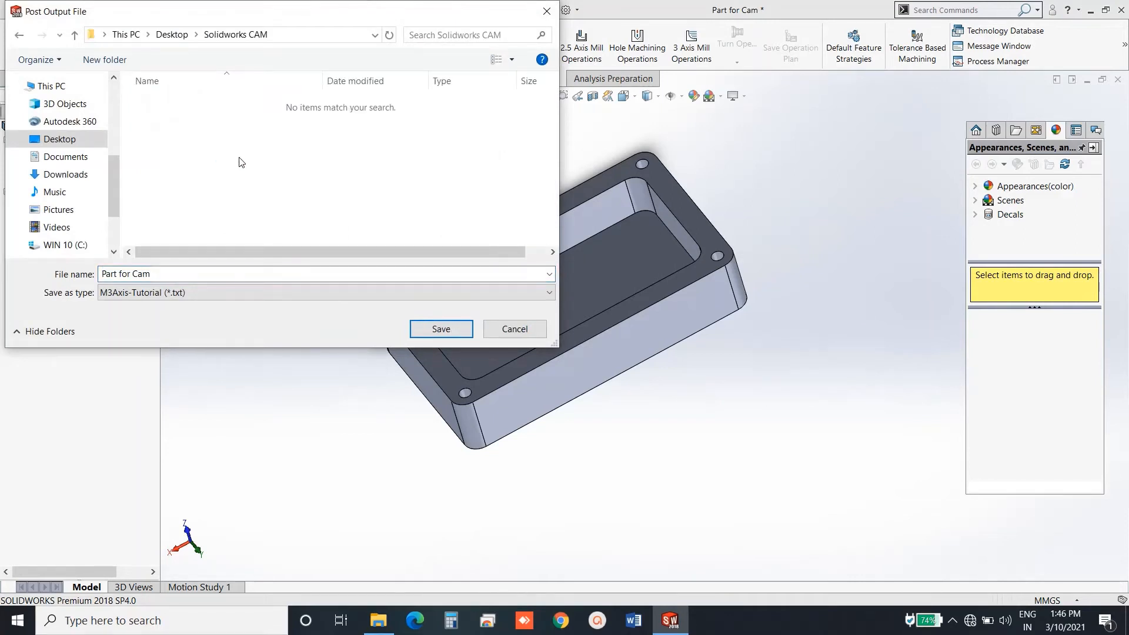
click(187, 274)
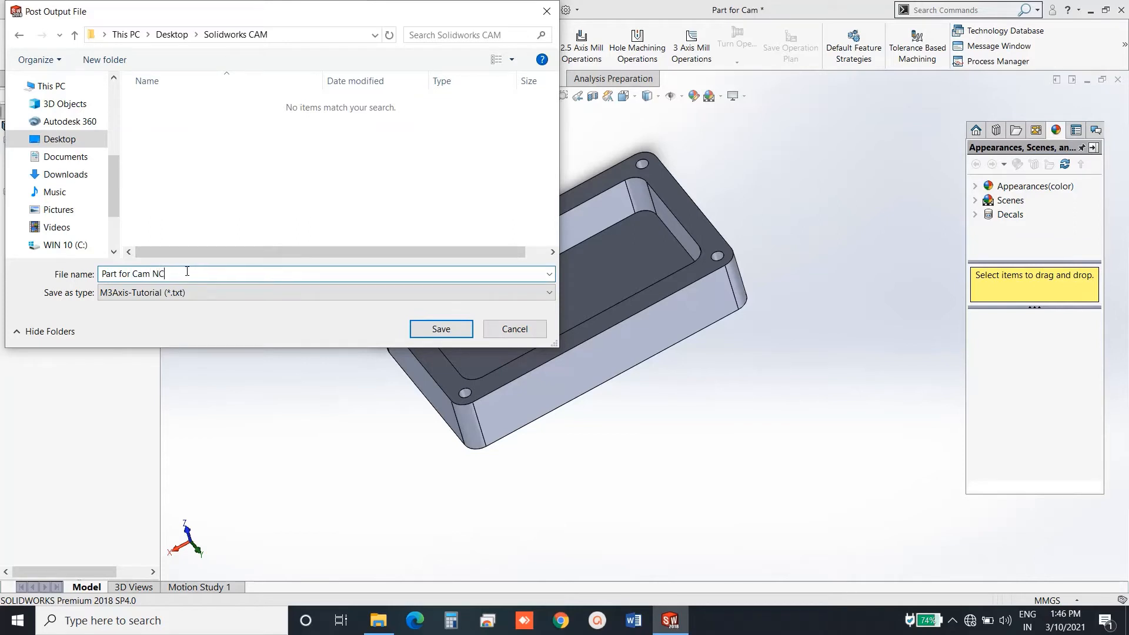
click(445, 332)
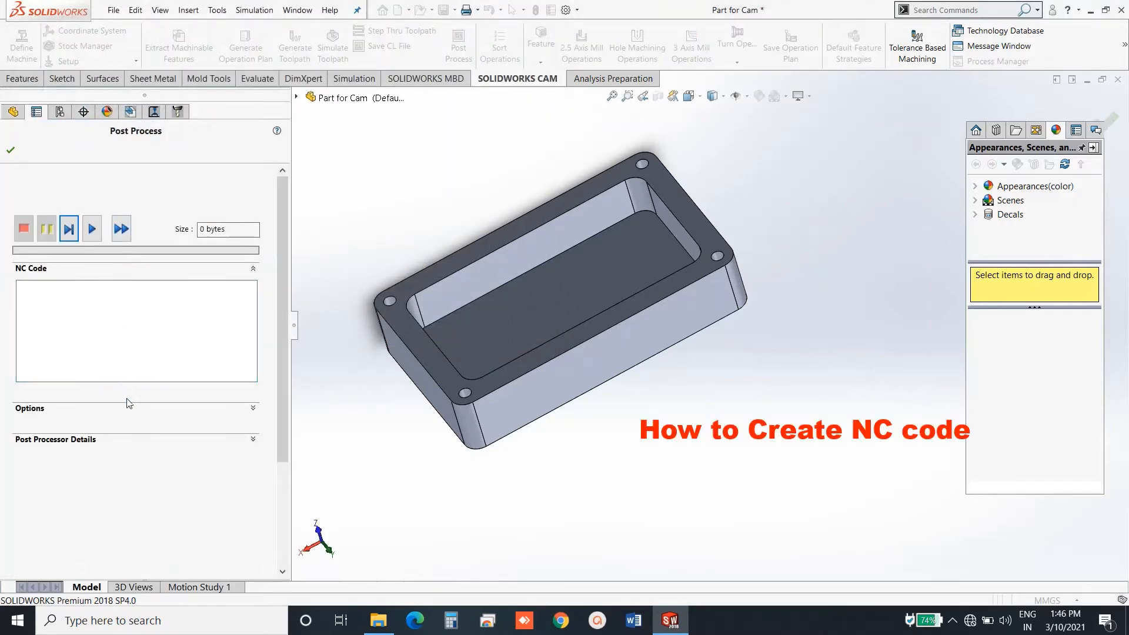
Generate the complete NC code with the G-code file set to open in SOLIDWORKS CAM NC Editor, and finish post-processing.
click(253, 409)
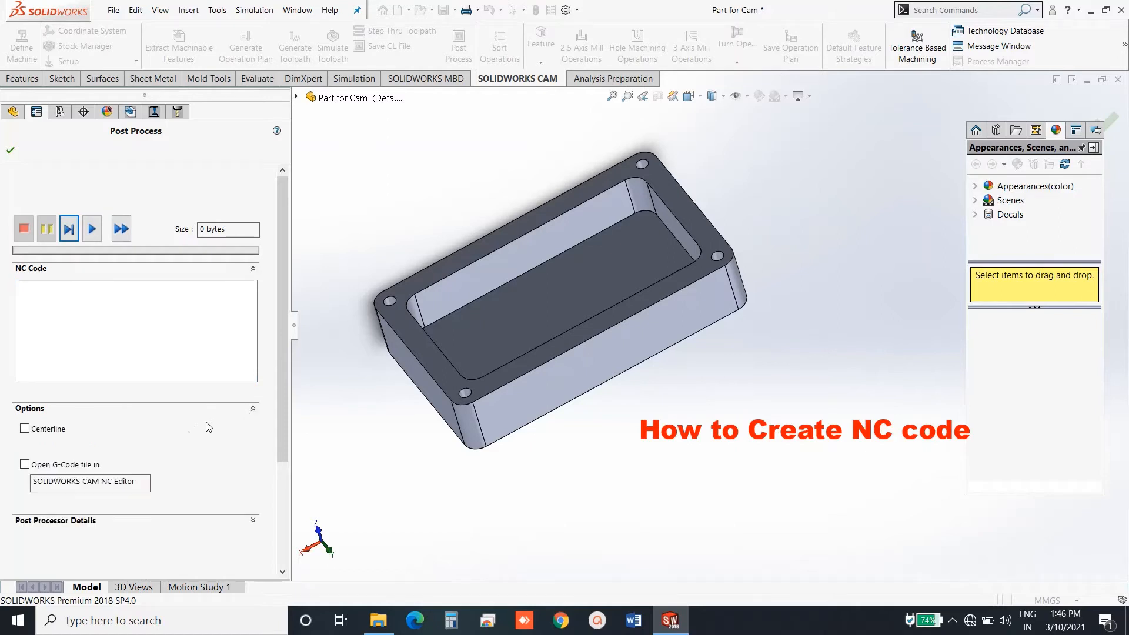
click(30, 465)
click(121, 228)
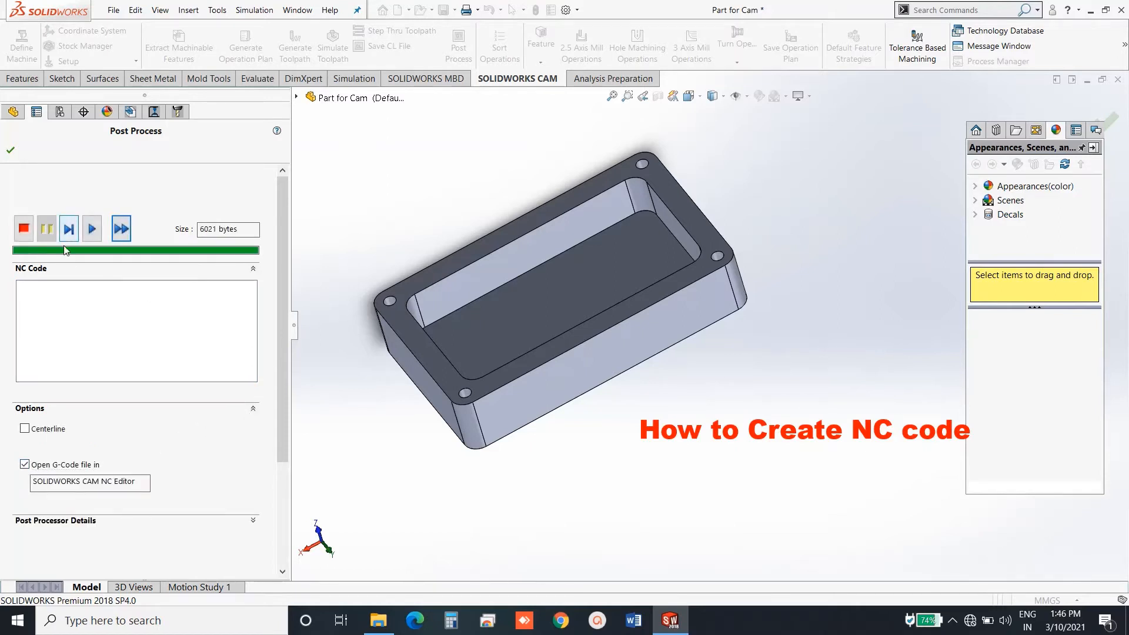
click(91, 229)
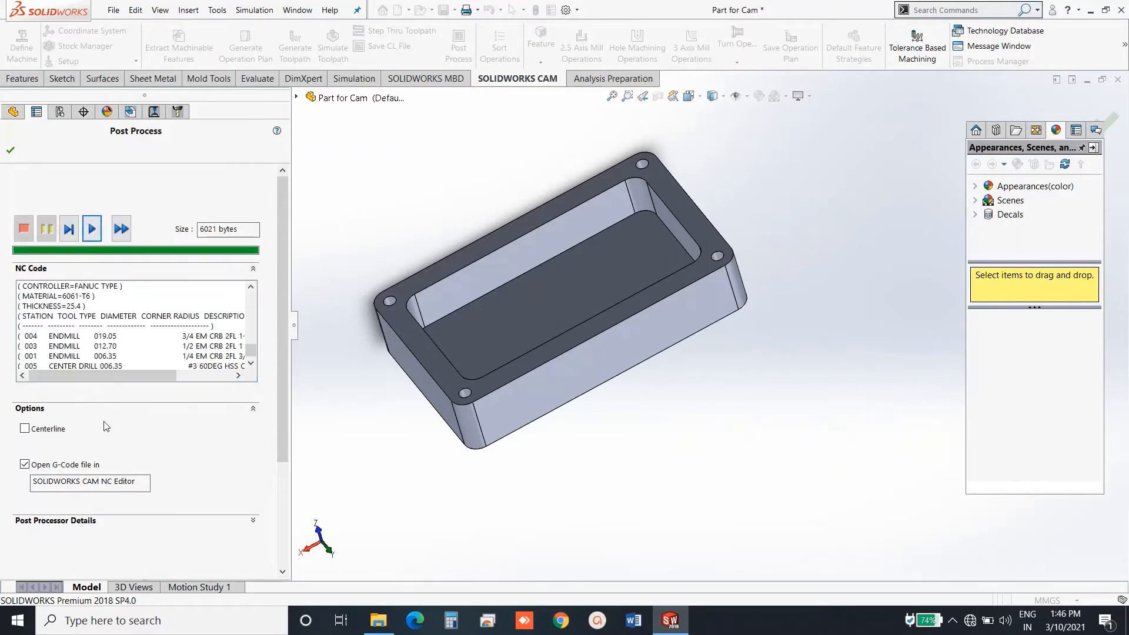
click(11, 151)
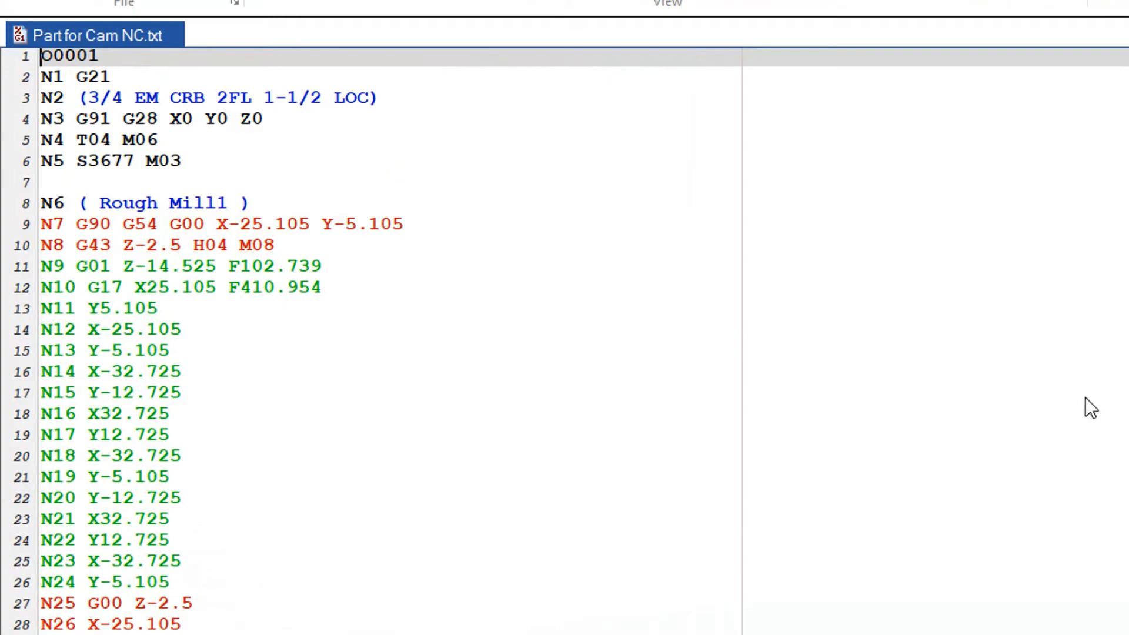
Look through the generated NC program and display its toolpath in a backplot window.
scroll(143, 281, down, 20)
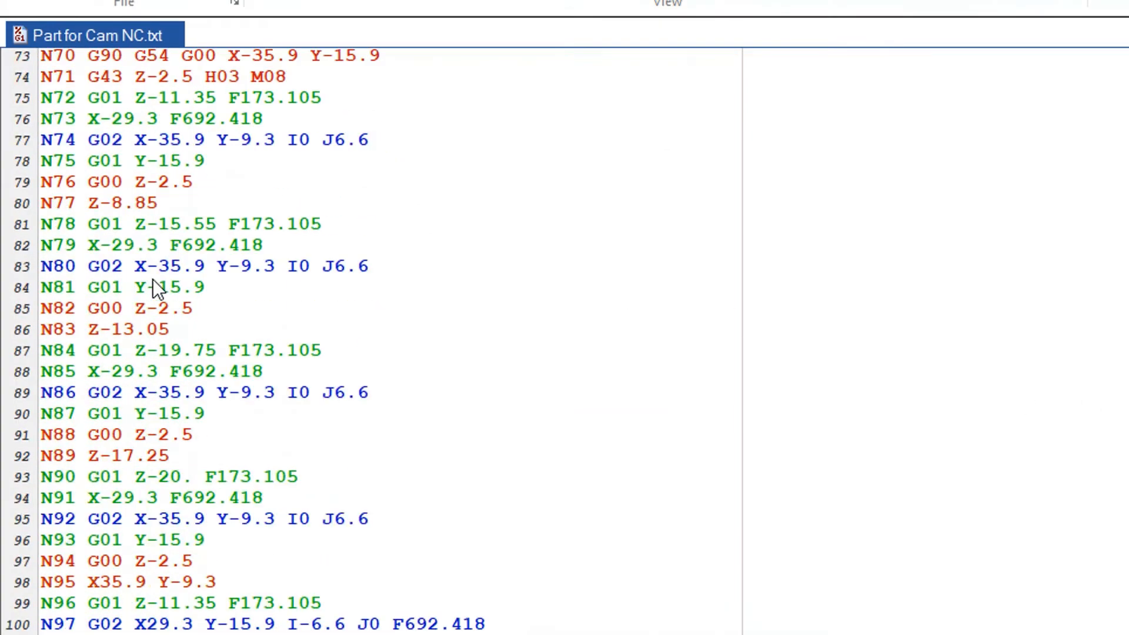
scroll(161, 283, up, 20)
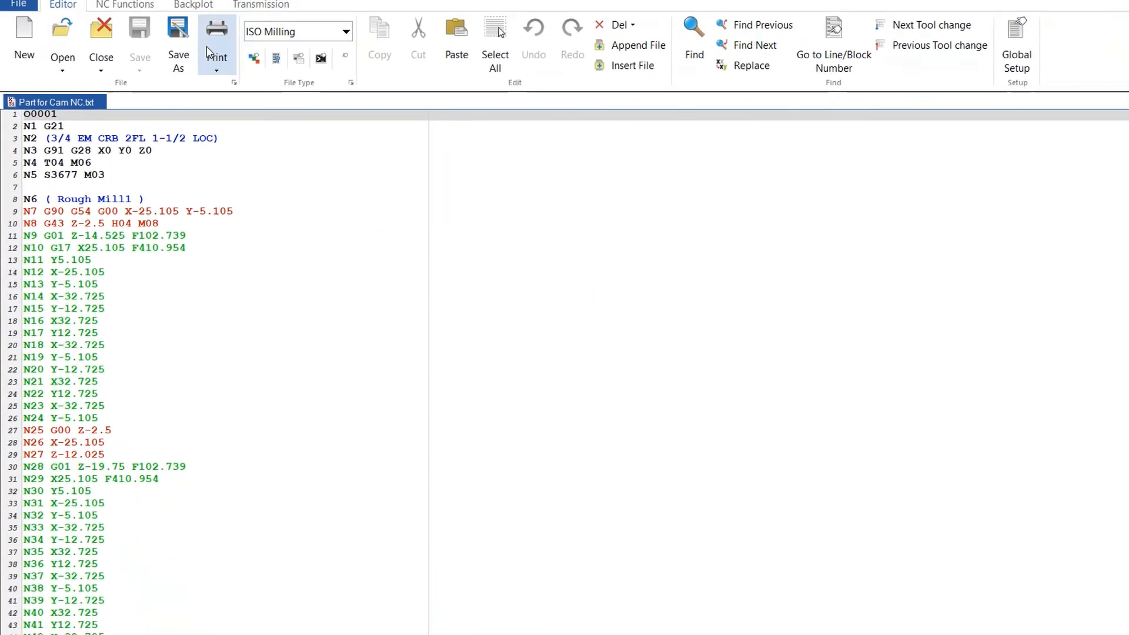
click(134, 7)
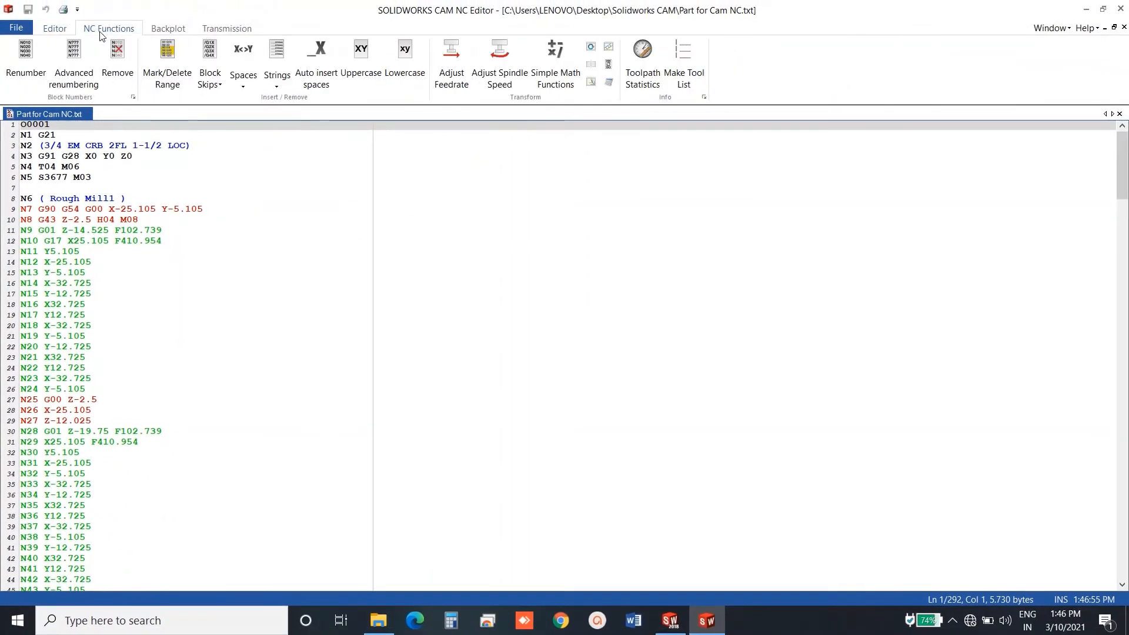
click(168, 28)
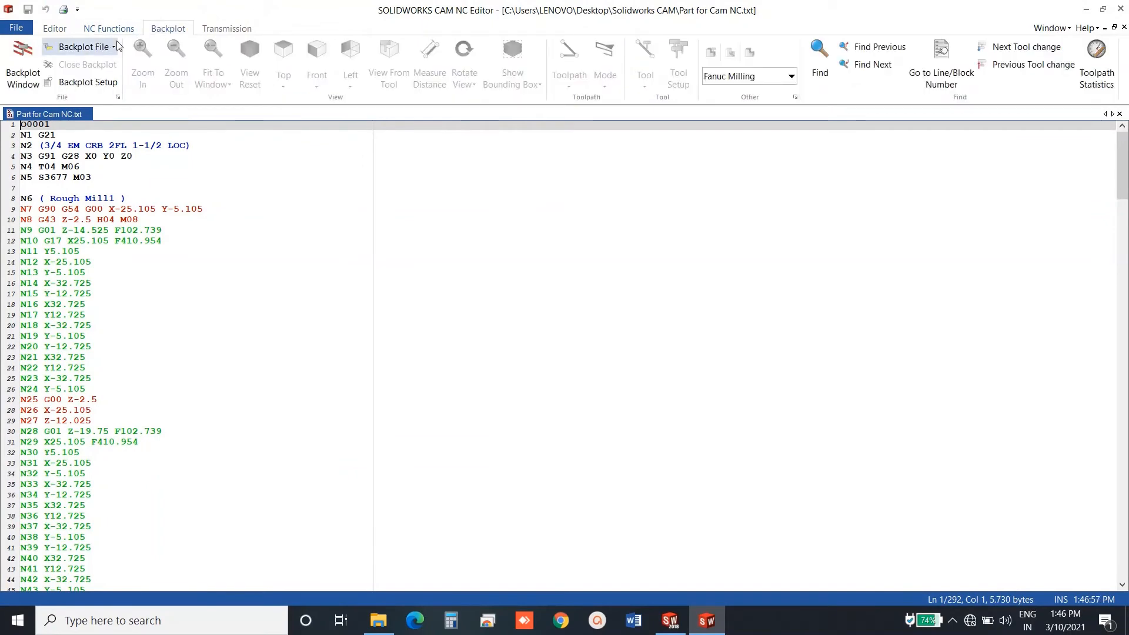
click(24, 59)
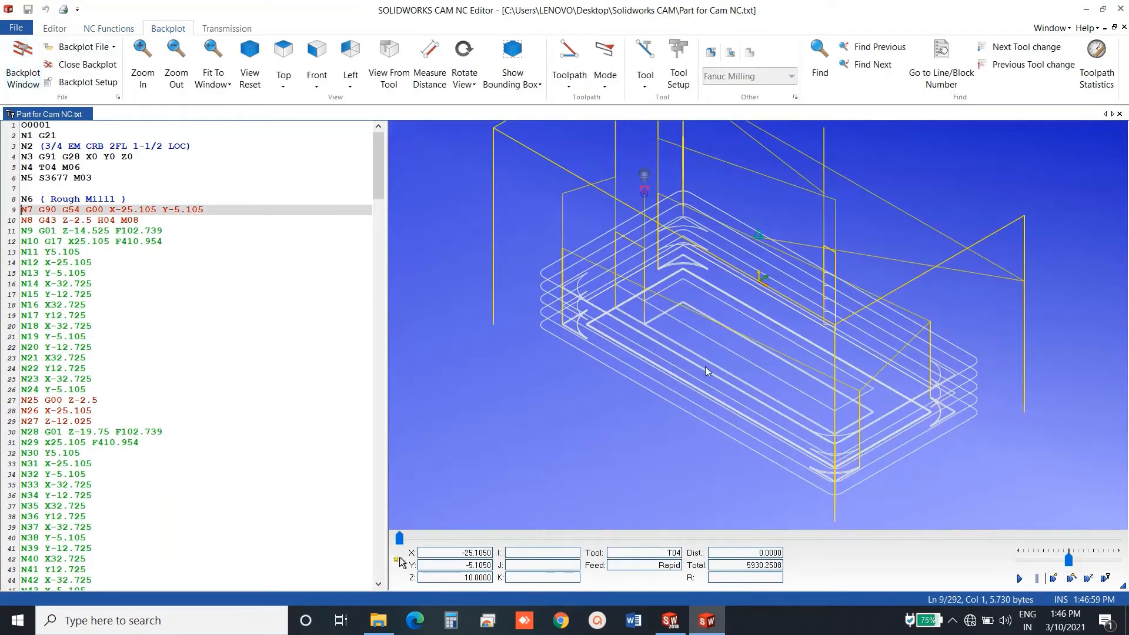
Play the backplot of the NC program at slower and faster speeds, examine the full toolpath, and return to SOLIDWORKS.
click(1020, 579)
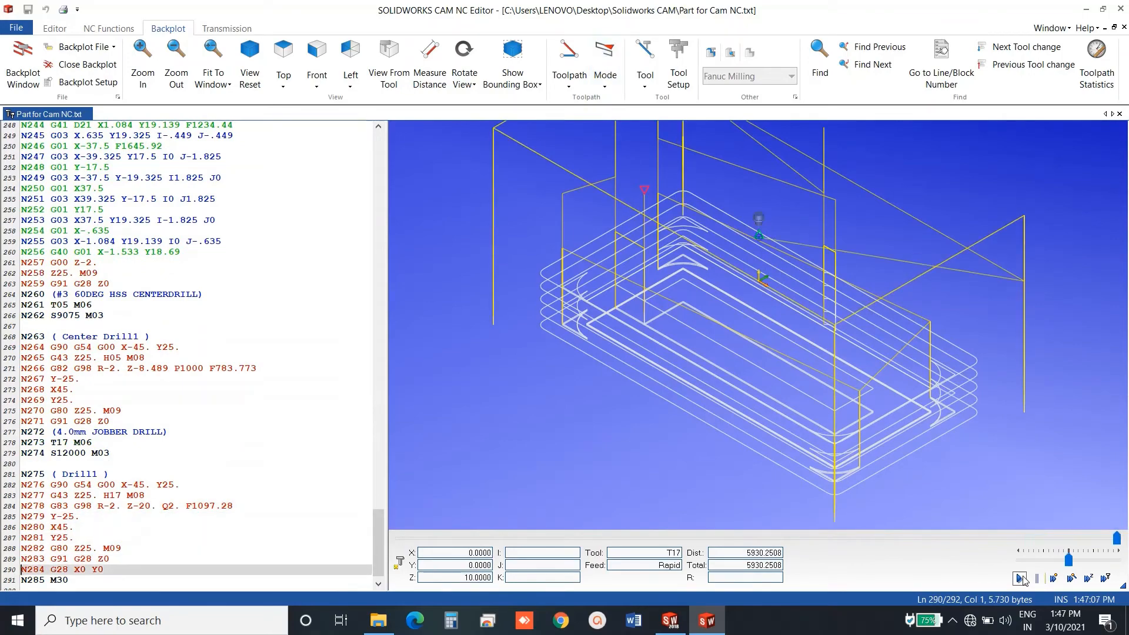
drag(1071, 562, 1059, 564)
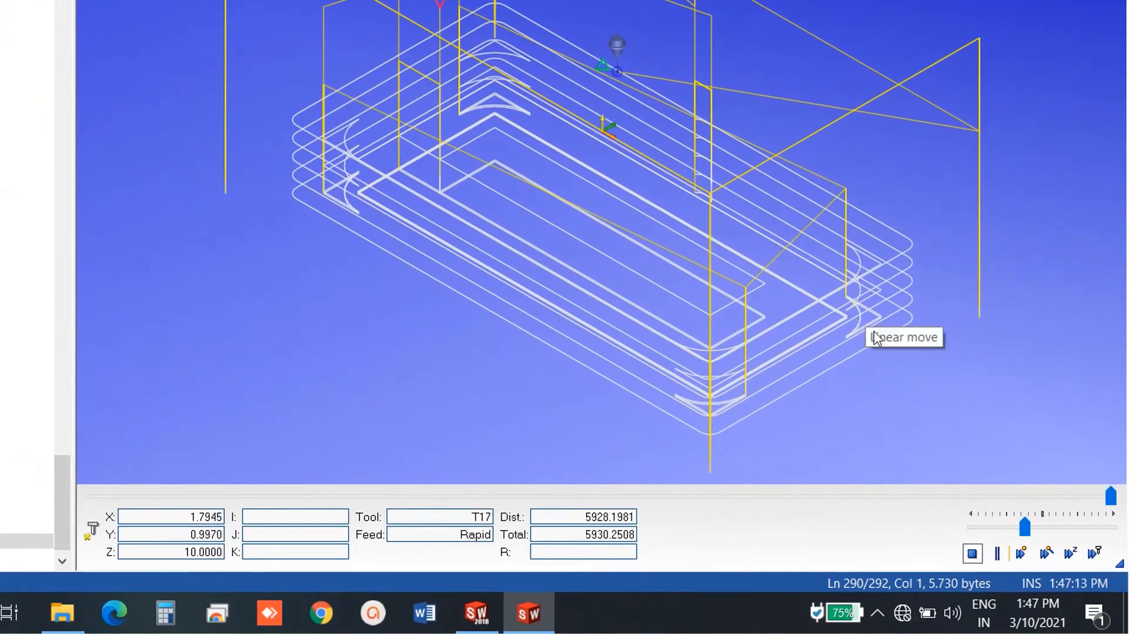
drag(1028, 531, 1101, 531)
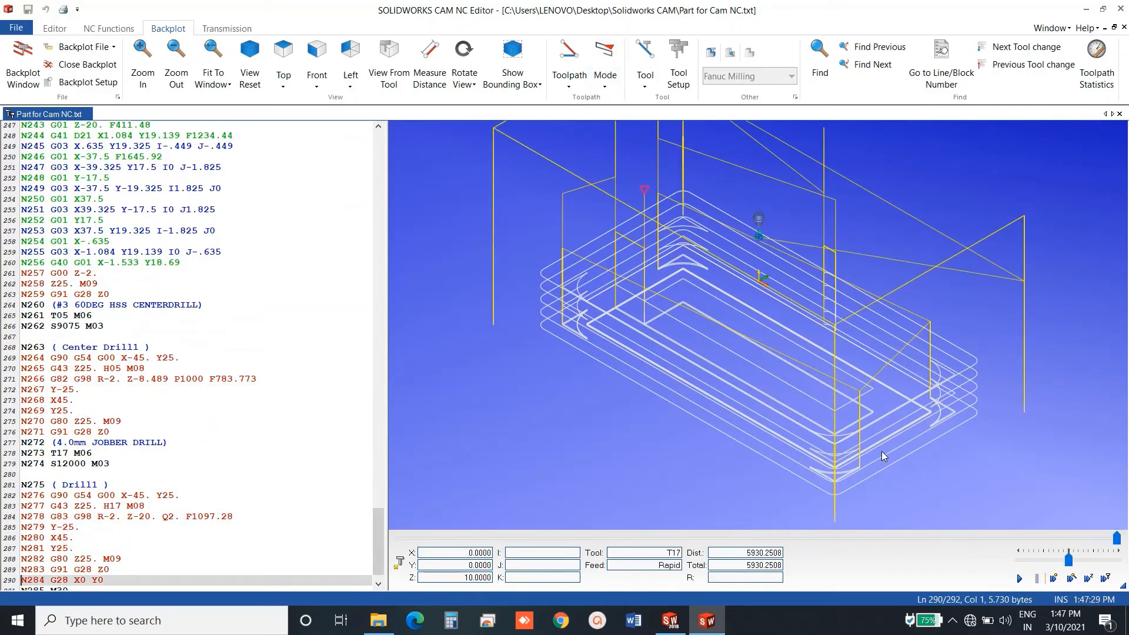
scroll(791, 387, down, 3)
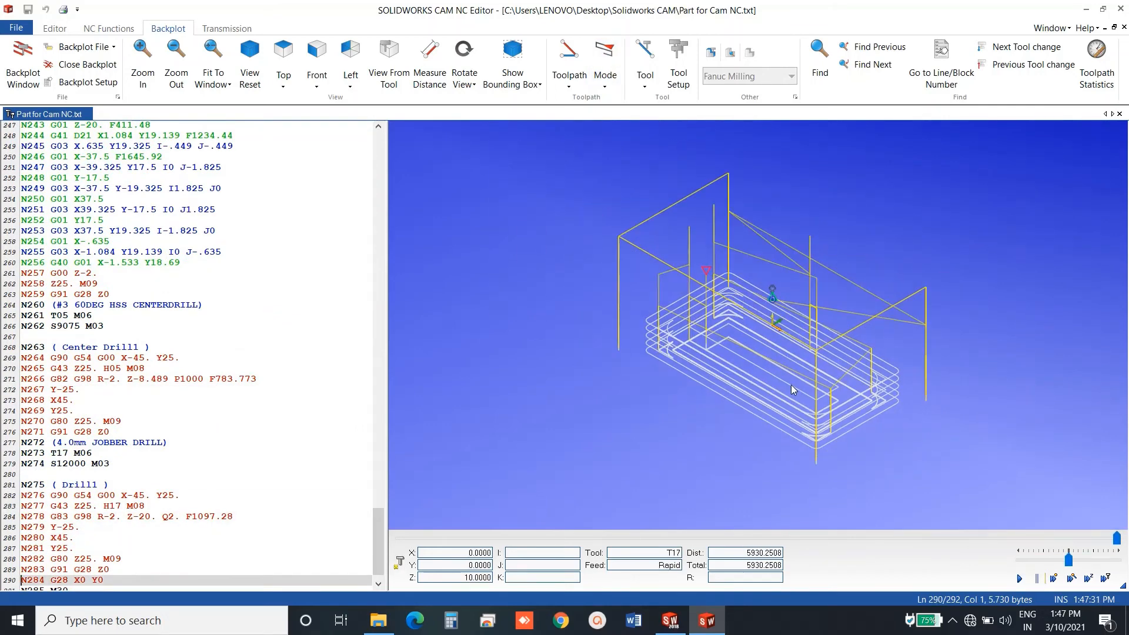
click(1087, 10)
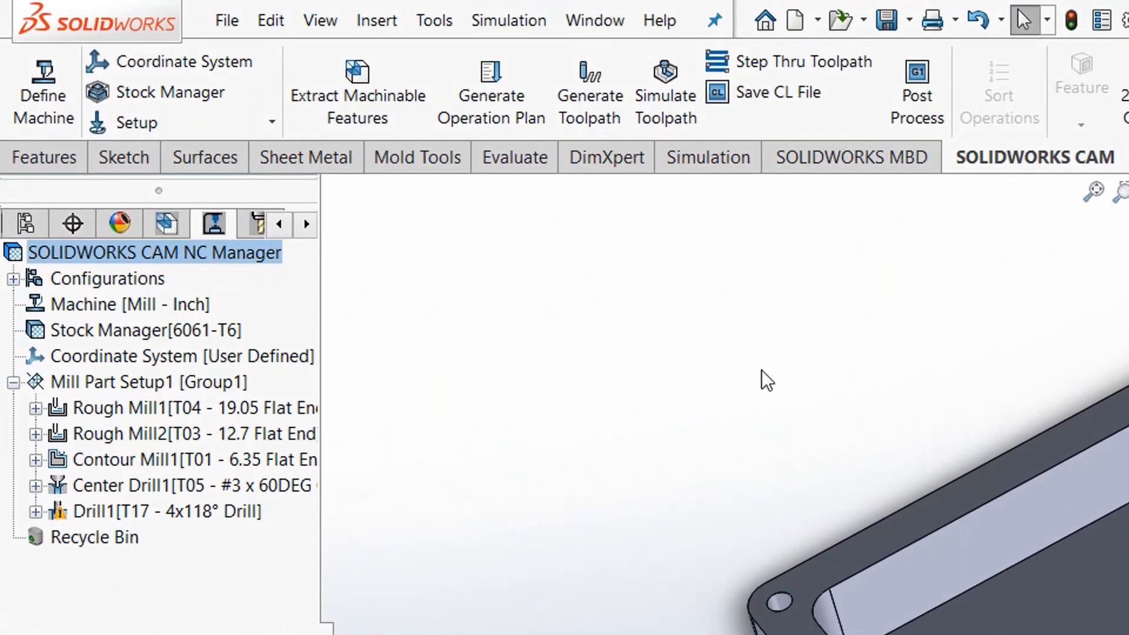
Generate the setup sheet with the mill operations style sheet and part and tool images, and review the milling process sheet.
middle_drag(767, 381, 712, 363)
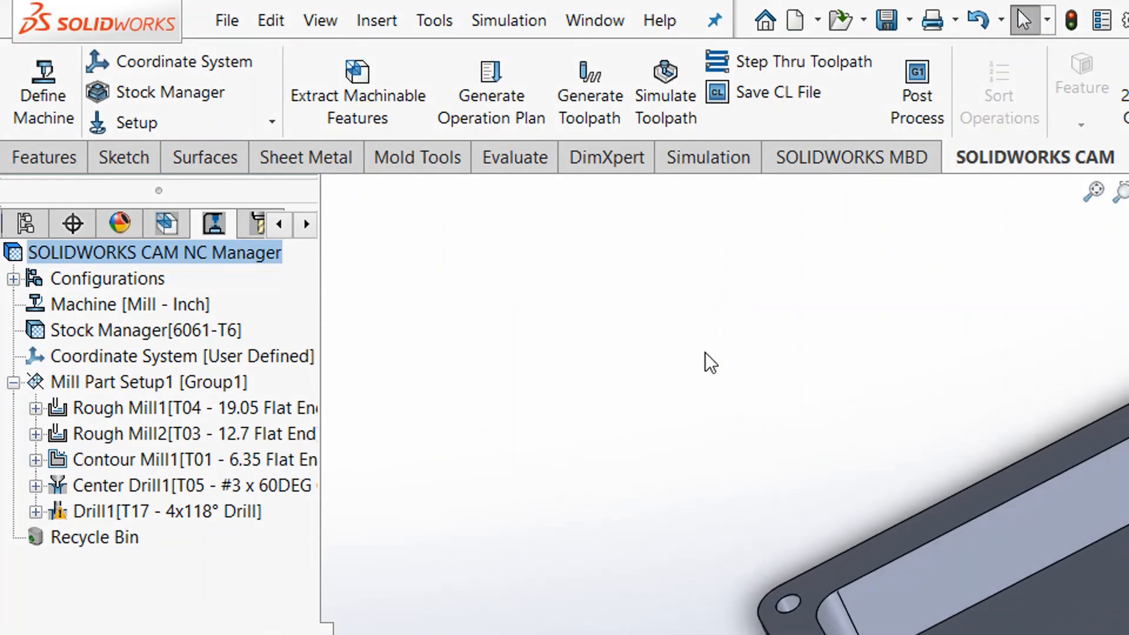
right_click(195, 250)
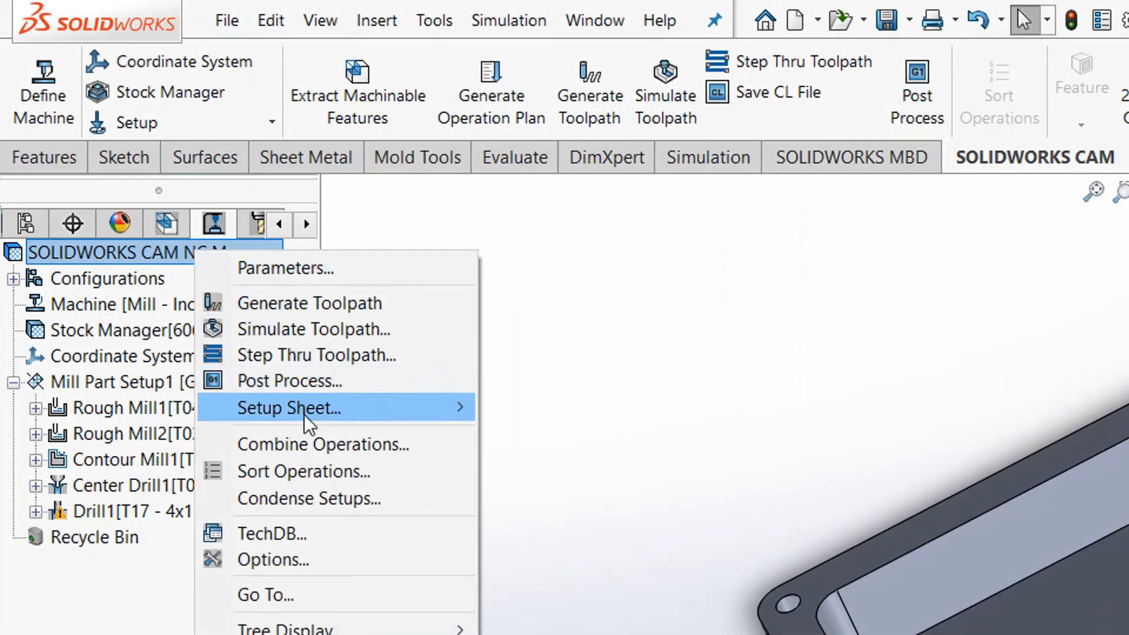
mouse_move(305, 415)
click(516, 407)
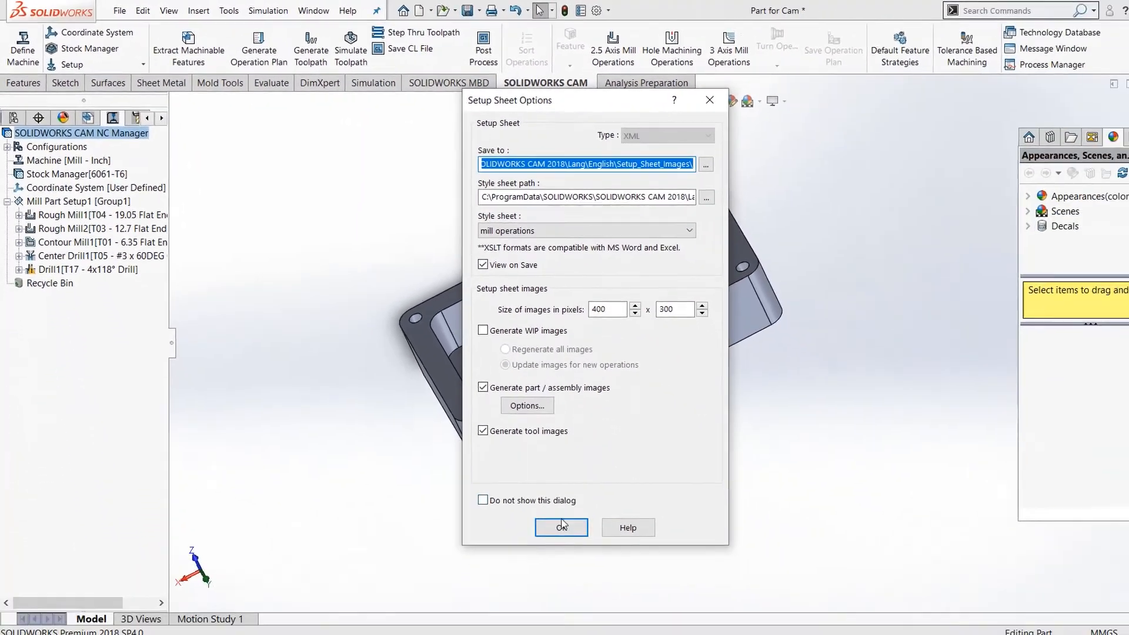
click(562, 527)
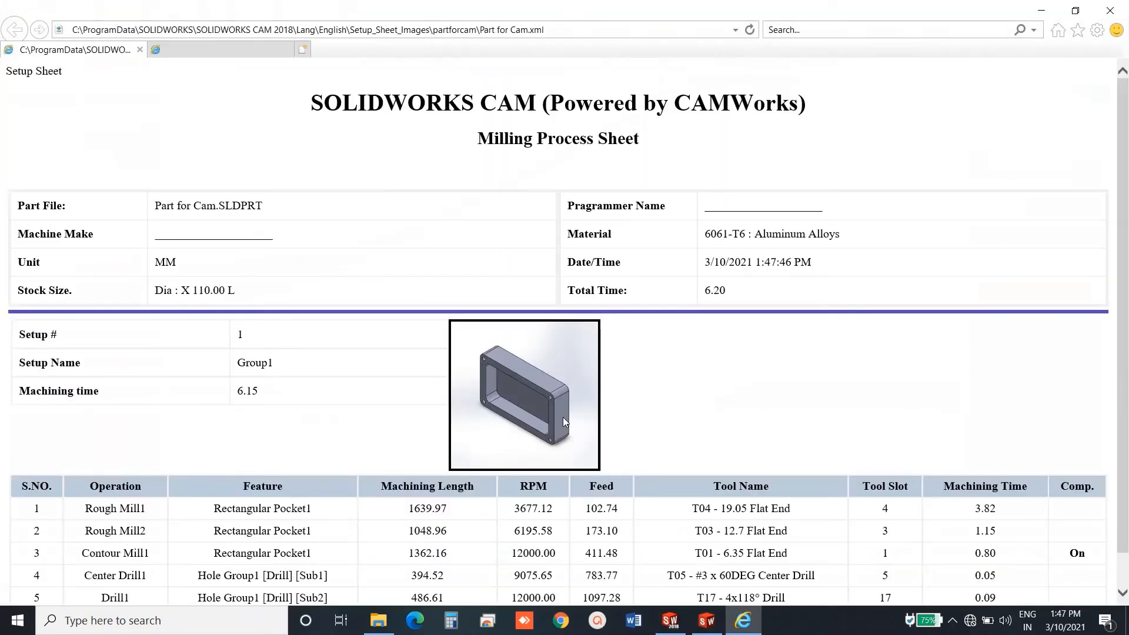
click(81, 53)
scroll(451, 265, down, 1)
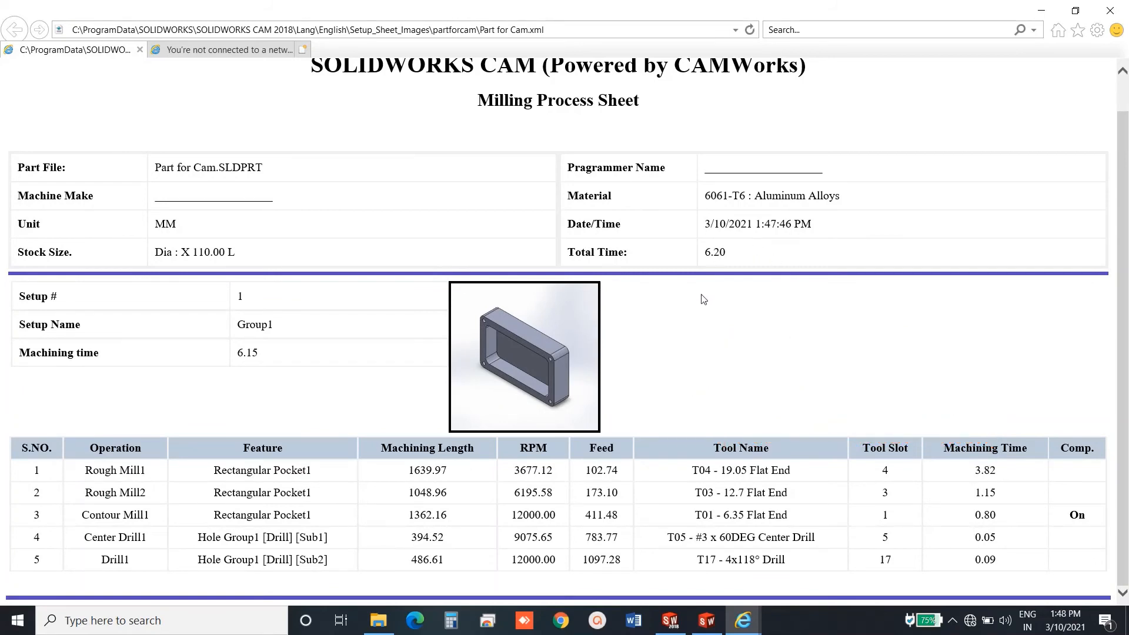
scroll(704, 298, up, 1)
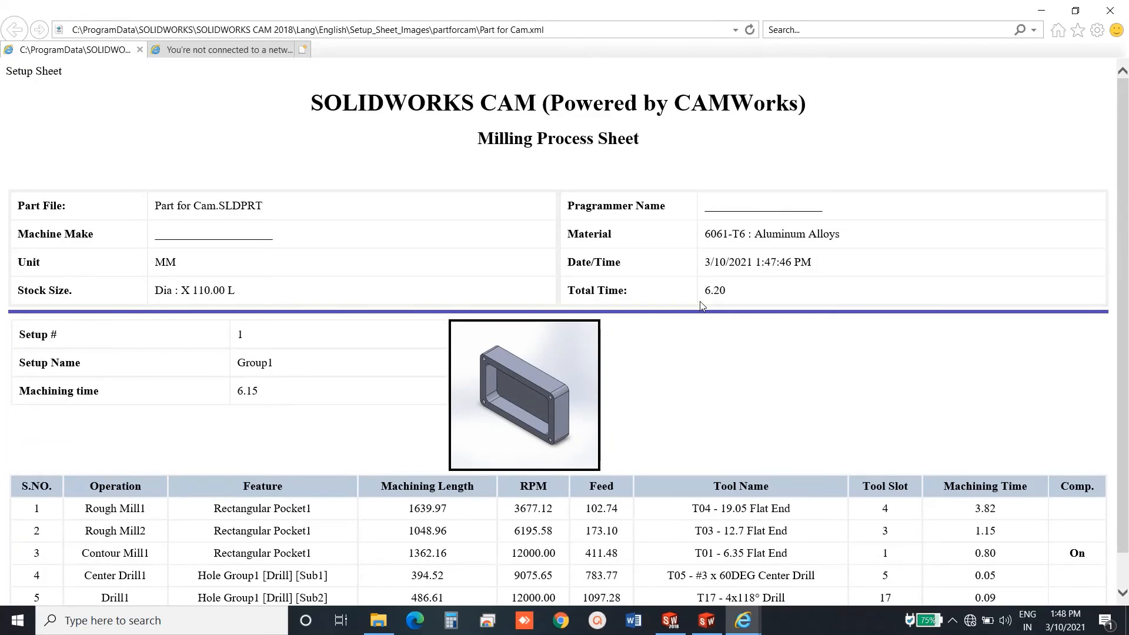
Print the process sheet with Microsoft Print to PDF as "pdf" in the Desktop's Solidworks CAM folder and return to SOLIDWORKS.
key(ctrl+p)
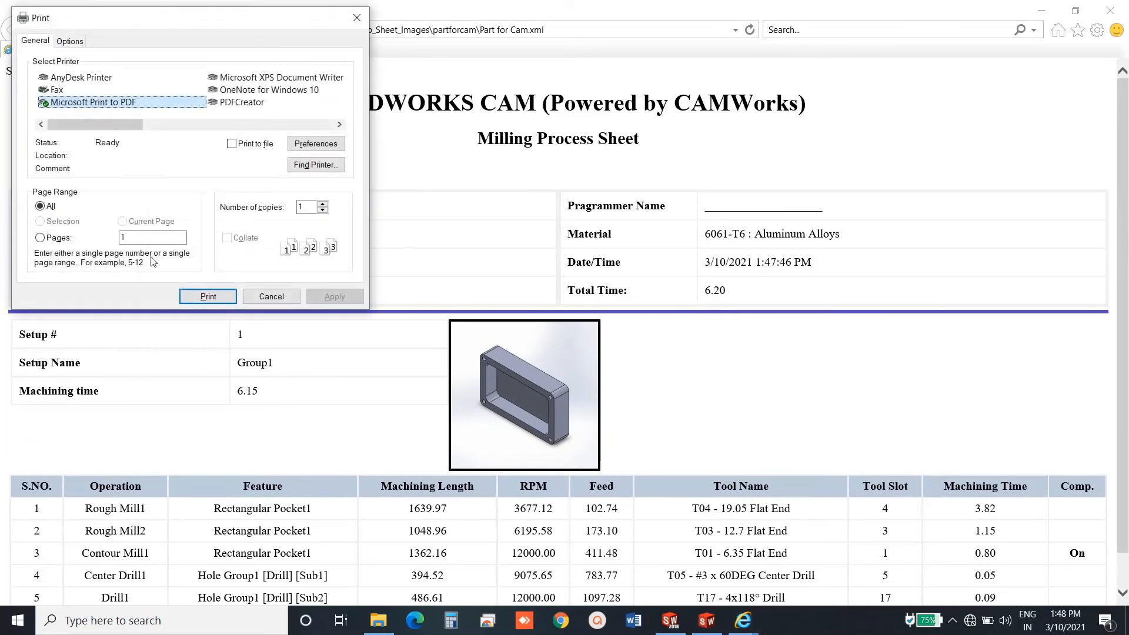
click(208, 297)
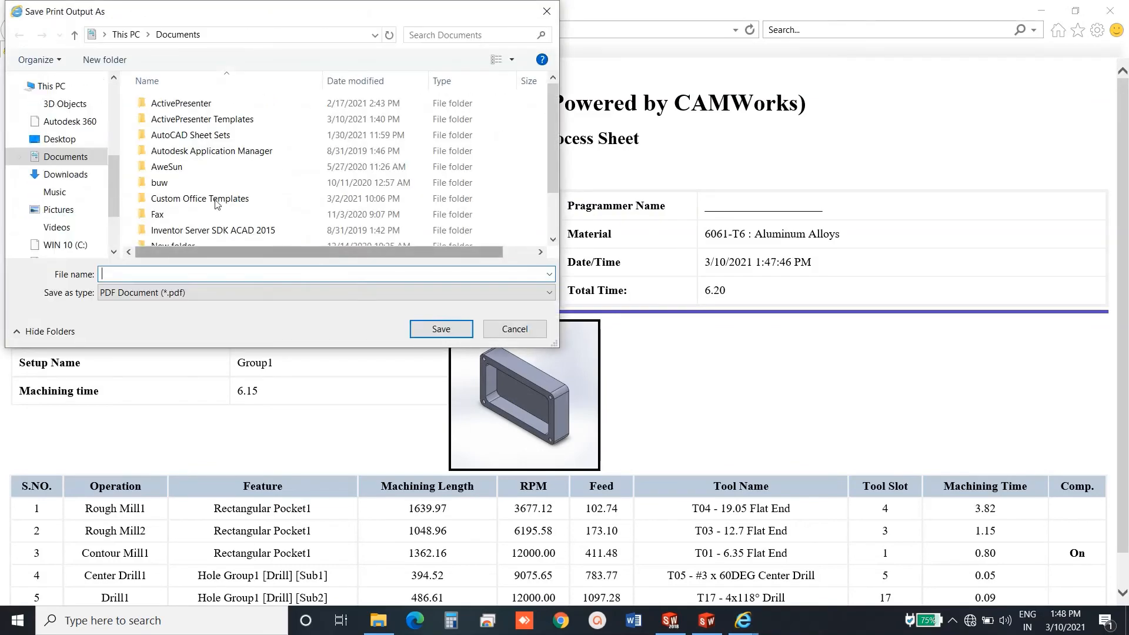
click(48, 140)
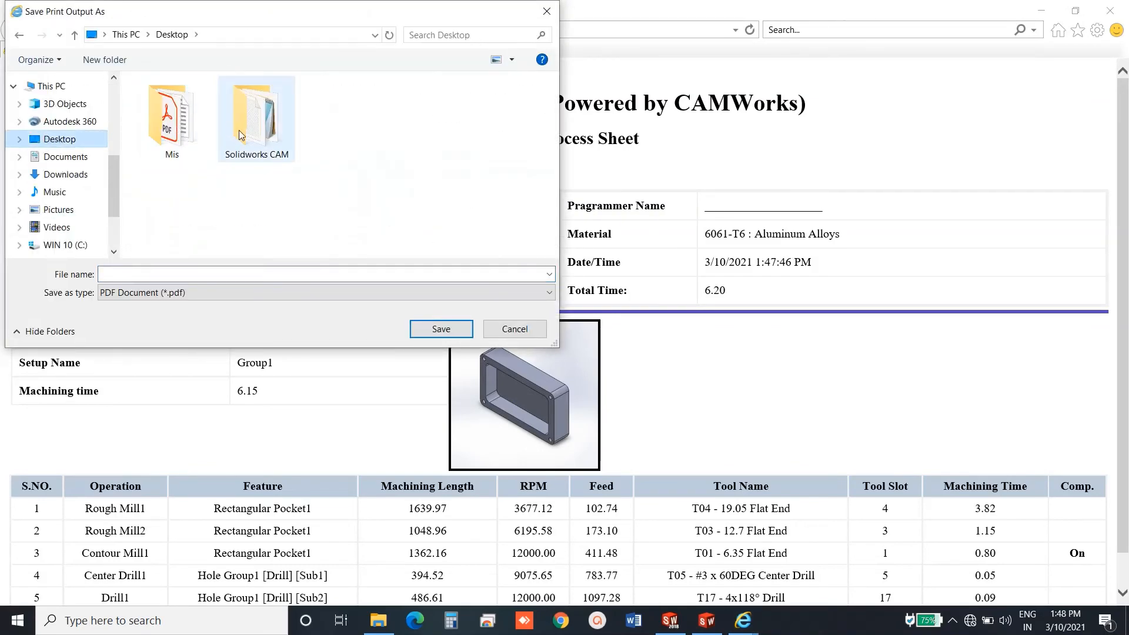
double_click(246, 138)
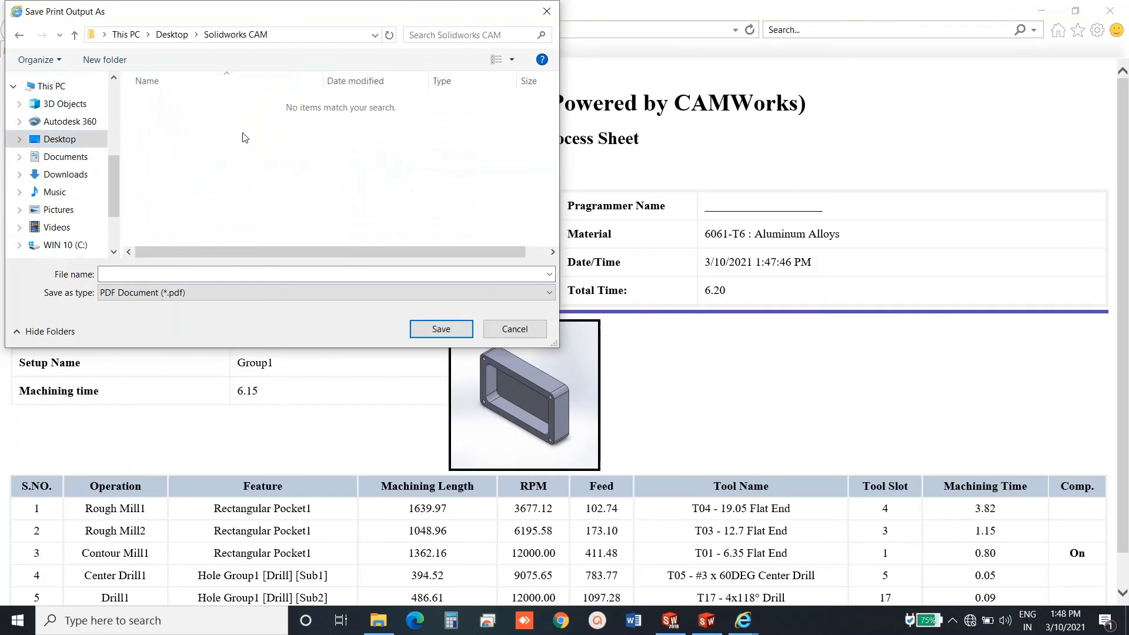
click(252, 276)
text(pdf)
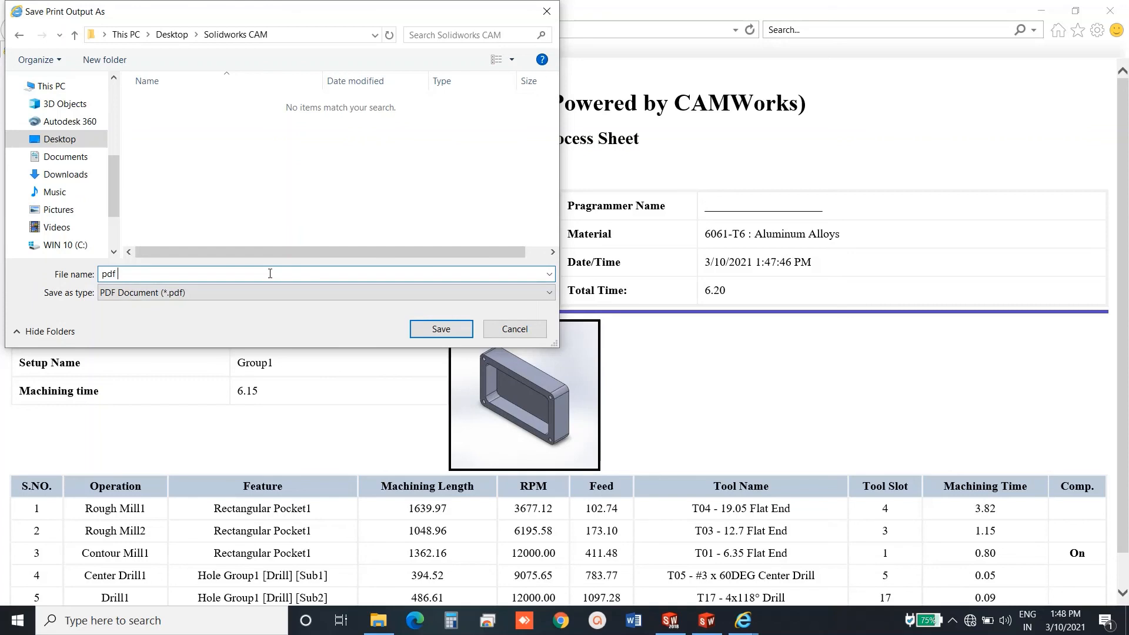
click(447, 333)
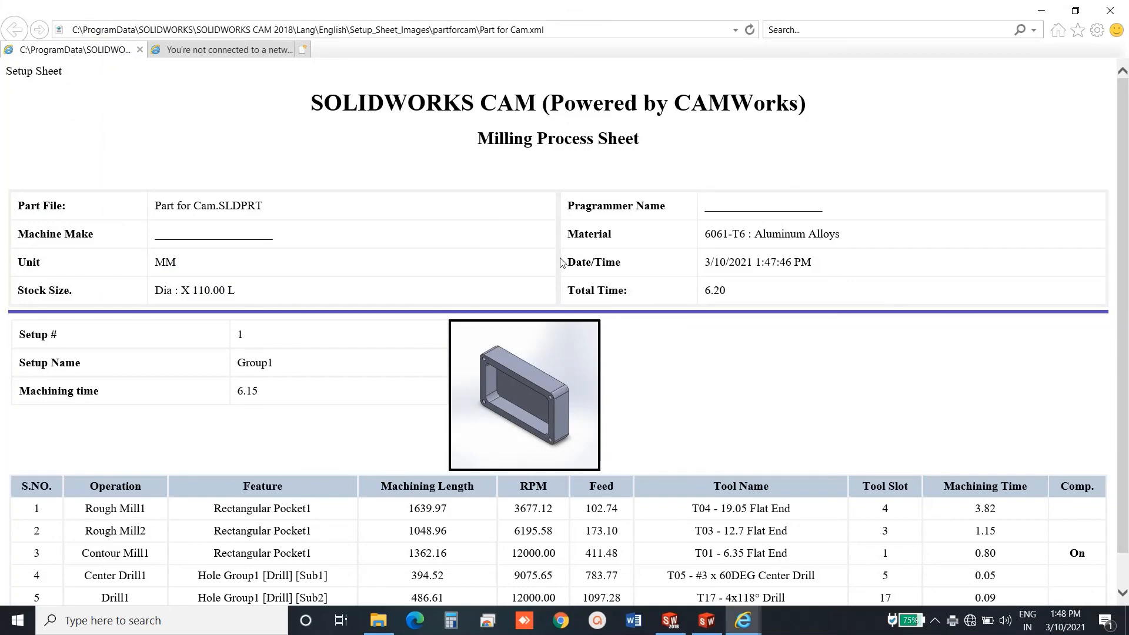
click(1041, 11)
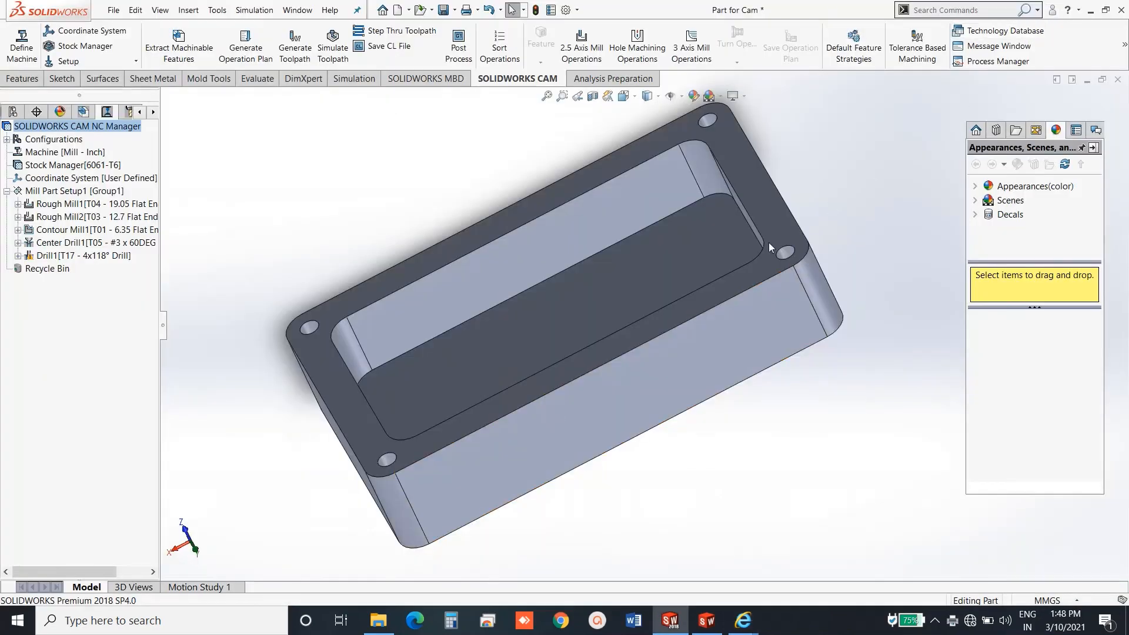